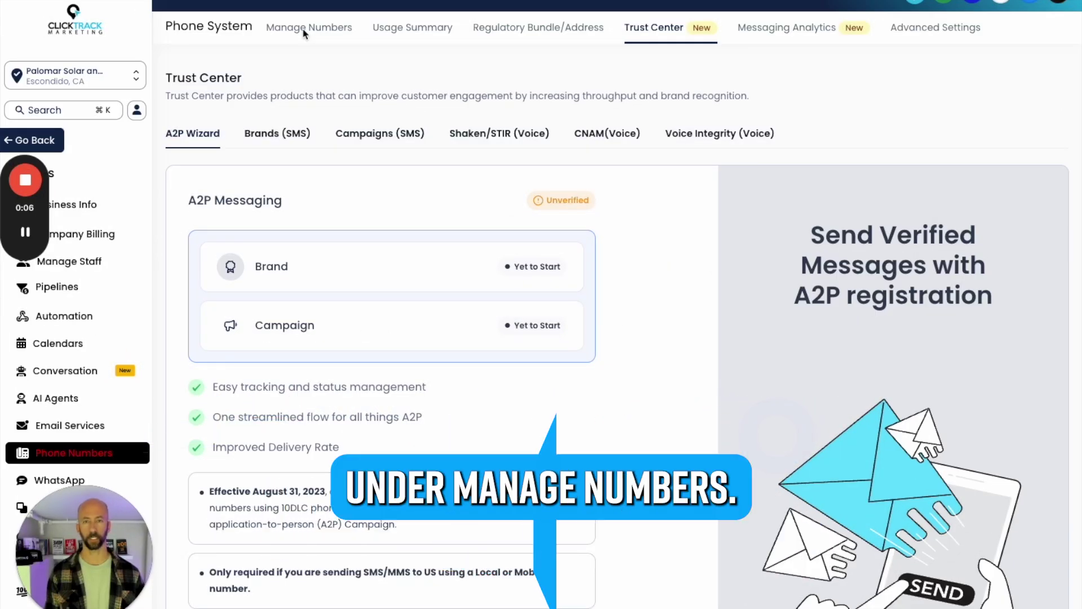
Open Manage Numbers and bring up the action menu for the account's phone number.
left_click(309, 33)
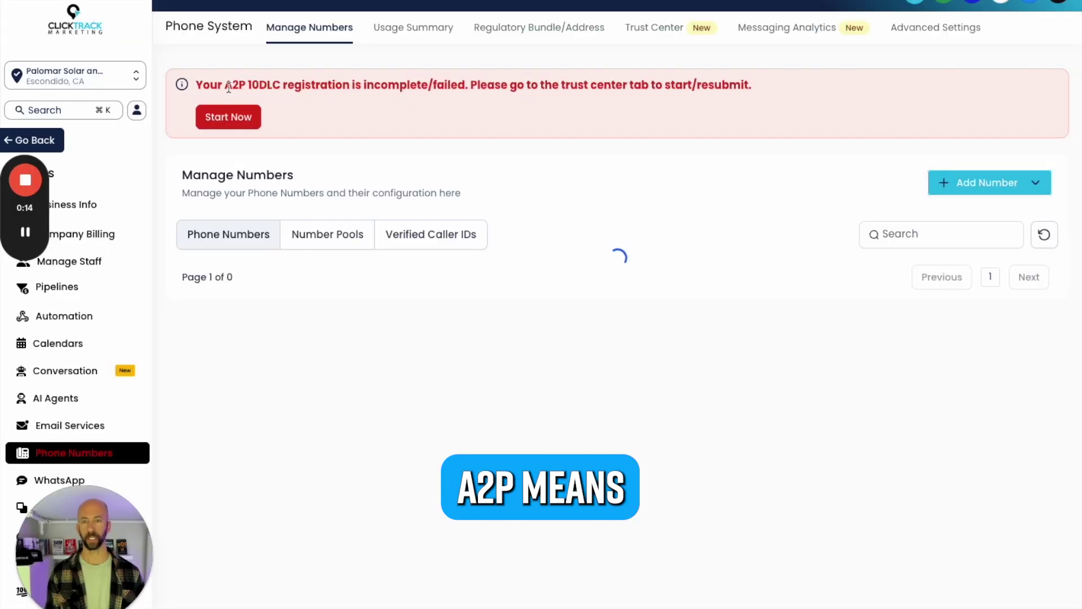
left_click_drag(226, 86, 244, 87)
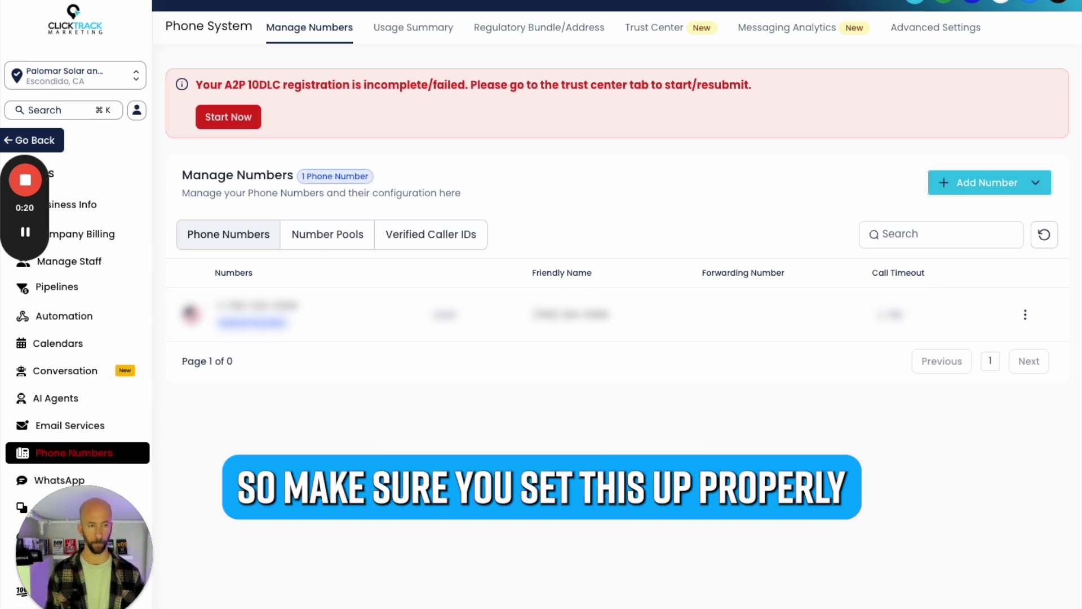
left_click(1025, 315)
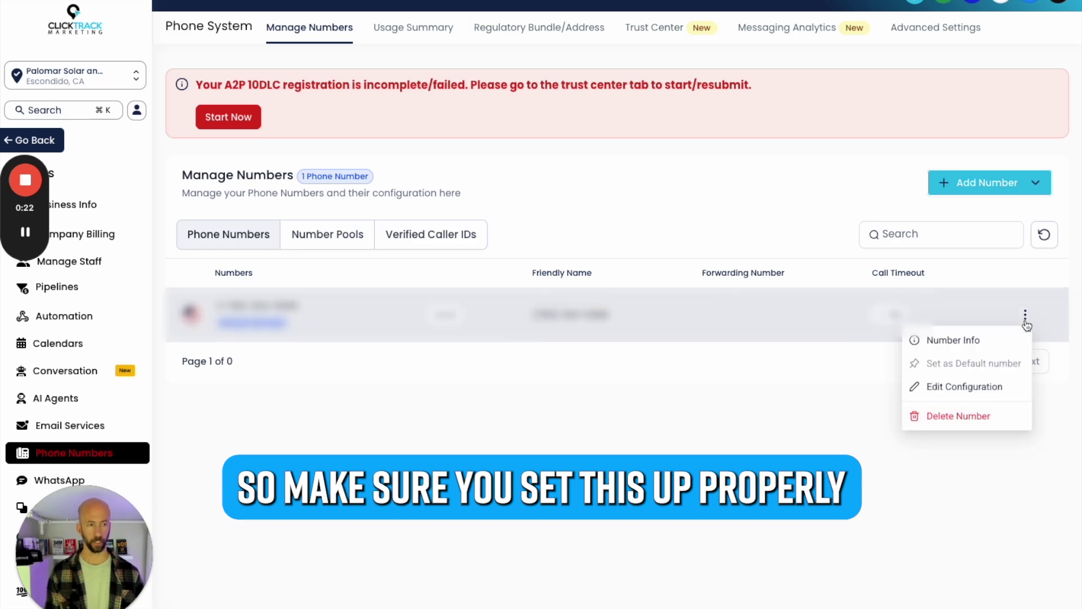
In the number's configuration, turn off call connect, enable call recording, and ring the main team member.
left_click(961, 387)
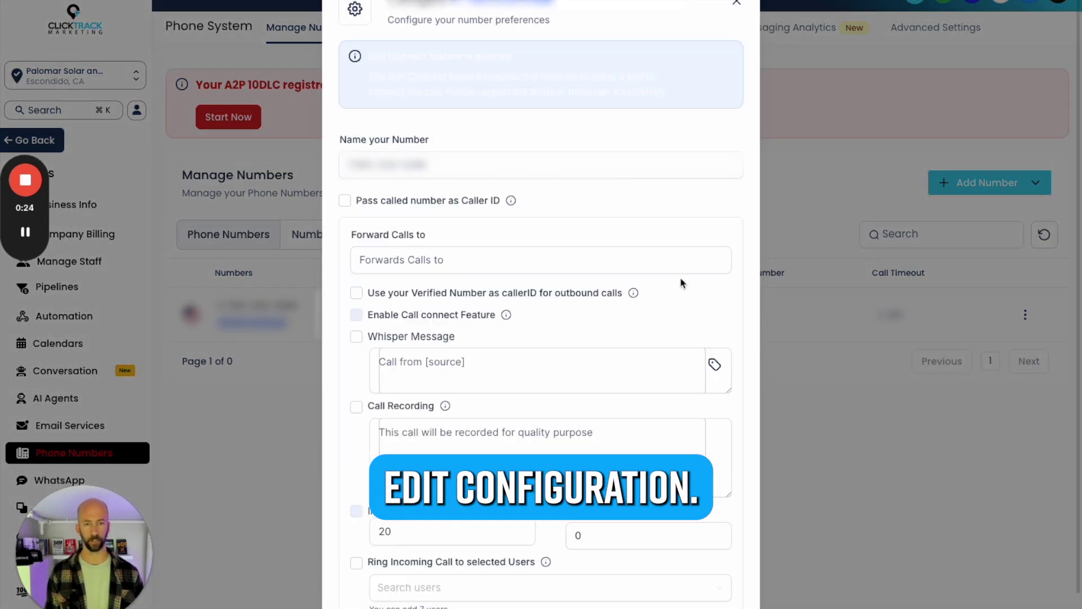
left_click(357, 315)
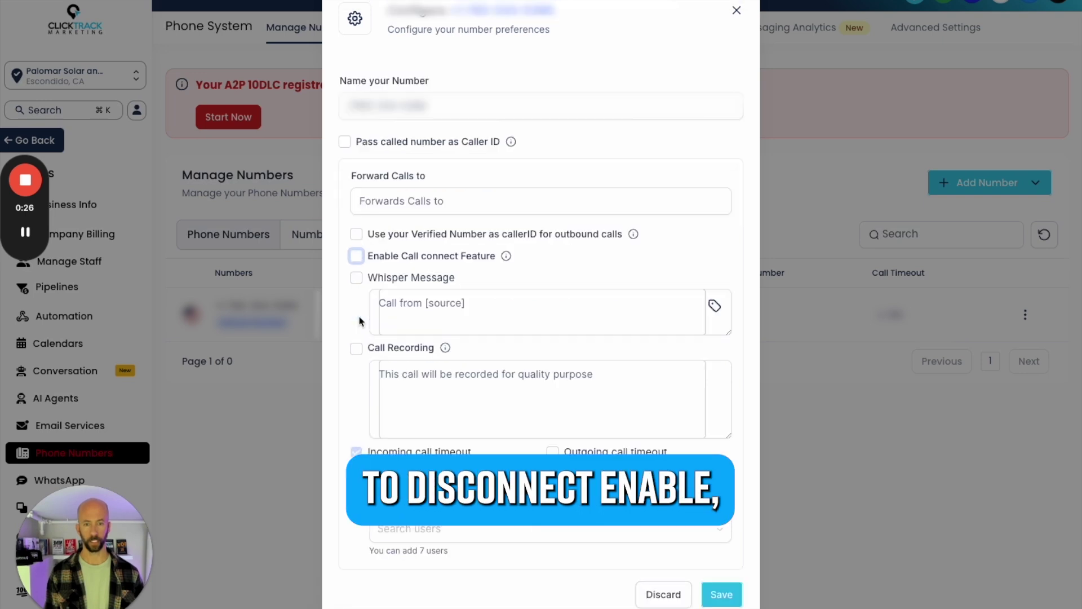
left_click(357, 349)
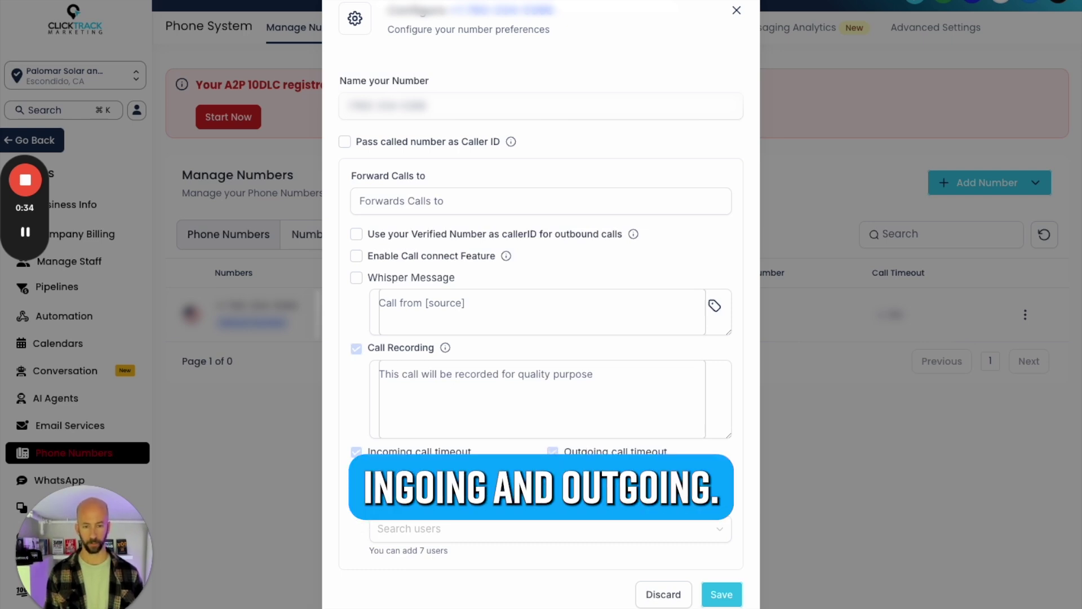
left_click(447, 520)
left_click(434, 452)
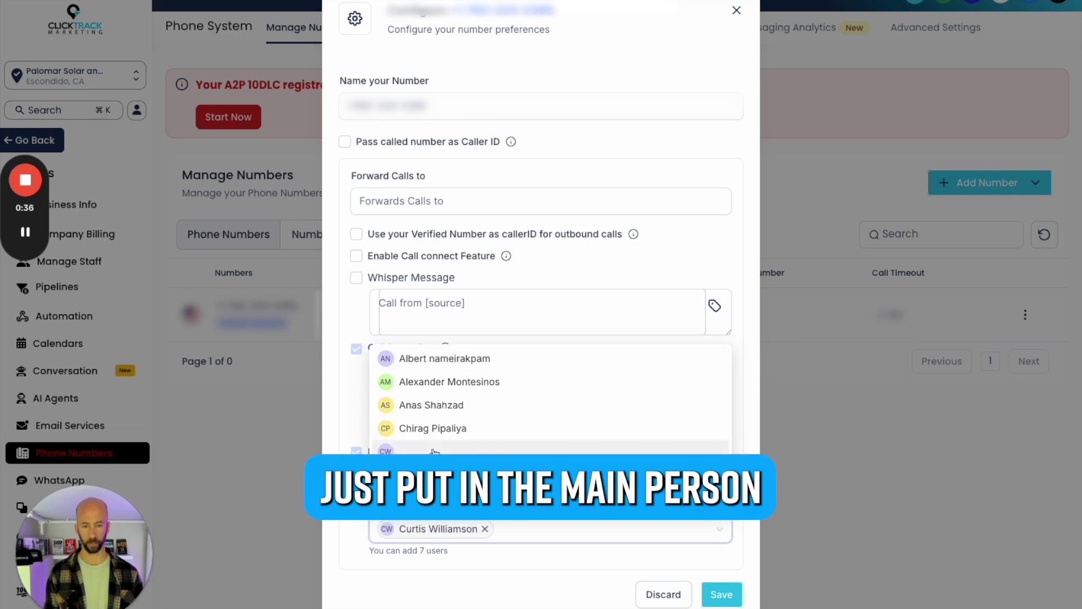
left_click(459, 592)
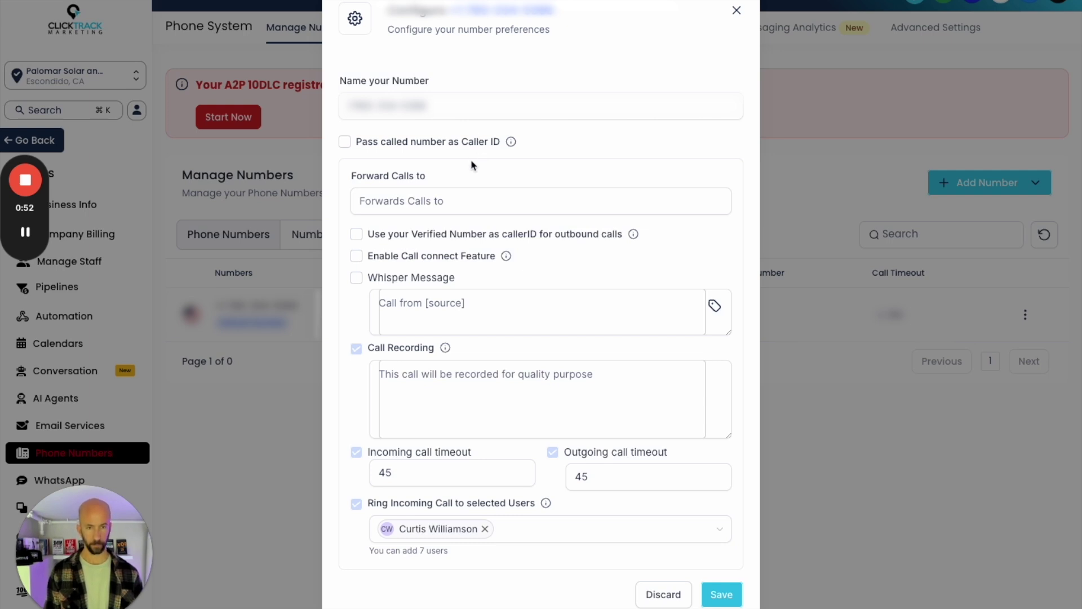
Enter the business line as the forwarding number and save the number's configuration.
left_click(438, 206)
type("+1")
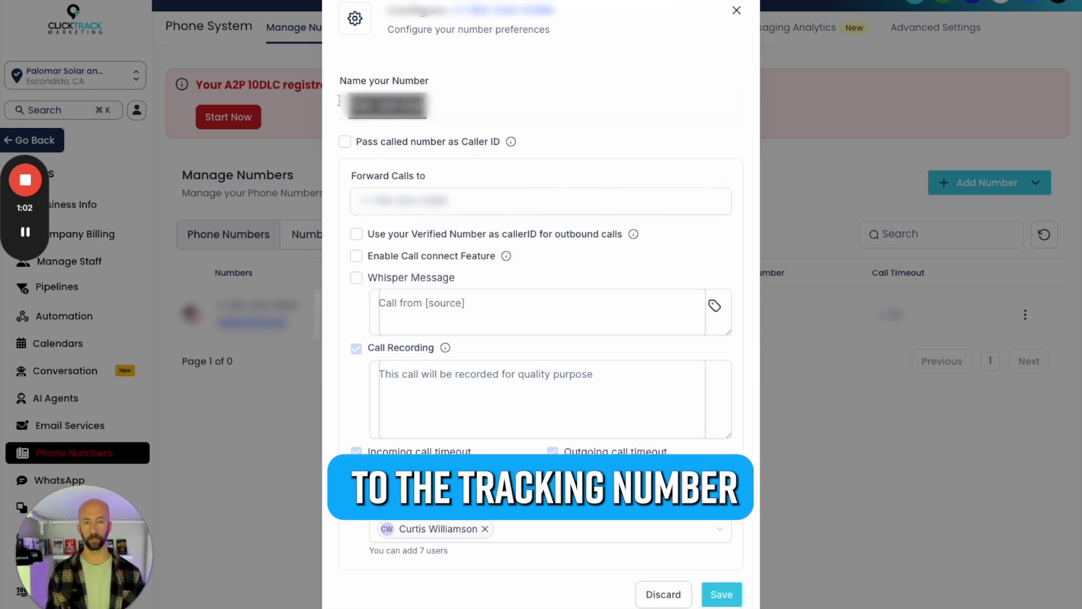
triple_click(359, 192)
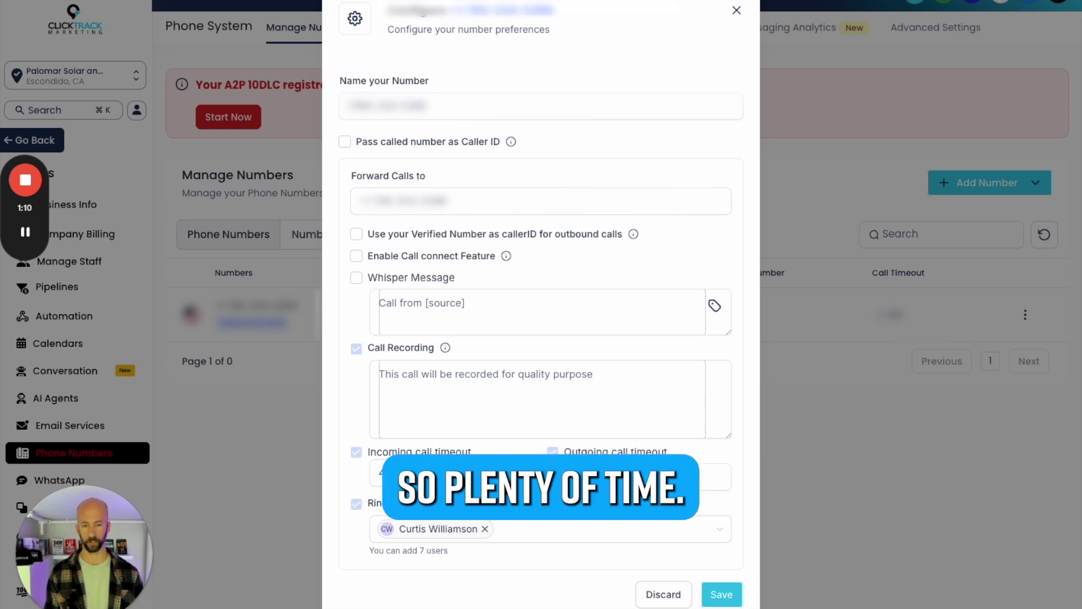
left_click(724, 596)
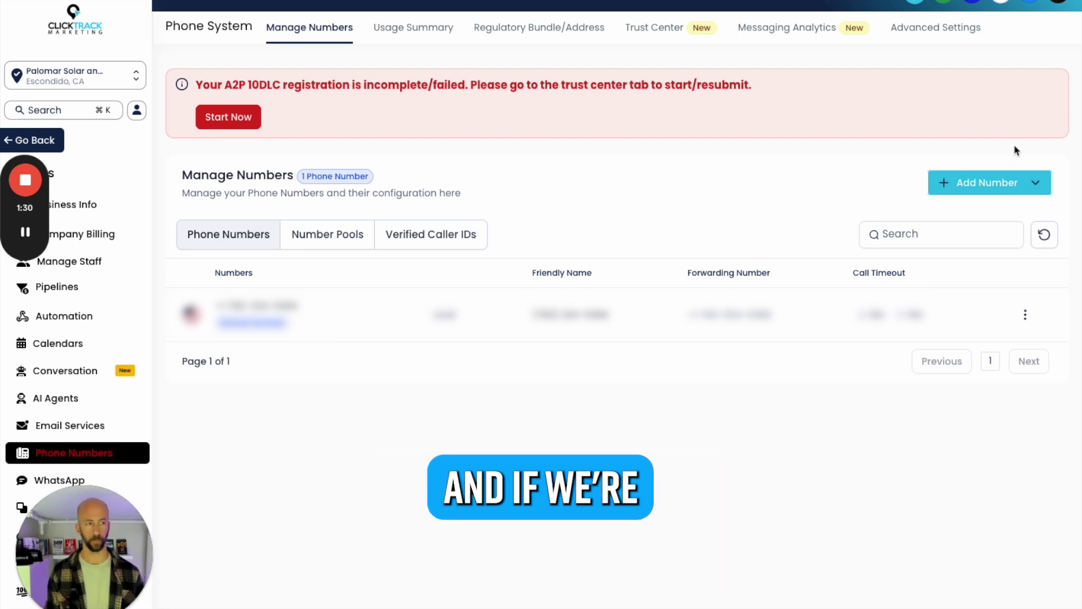
Check the Add Number options on the updated numbers list, then go to A2P 10DLC registration.
left_click(1041, 184)
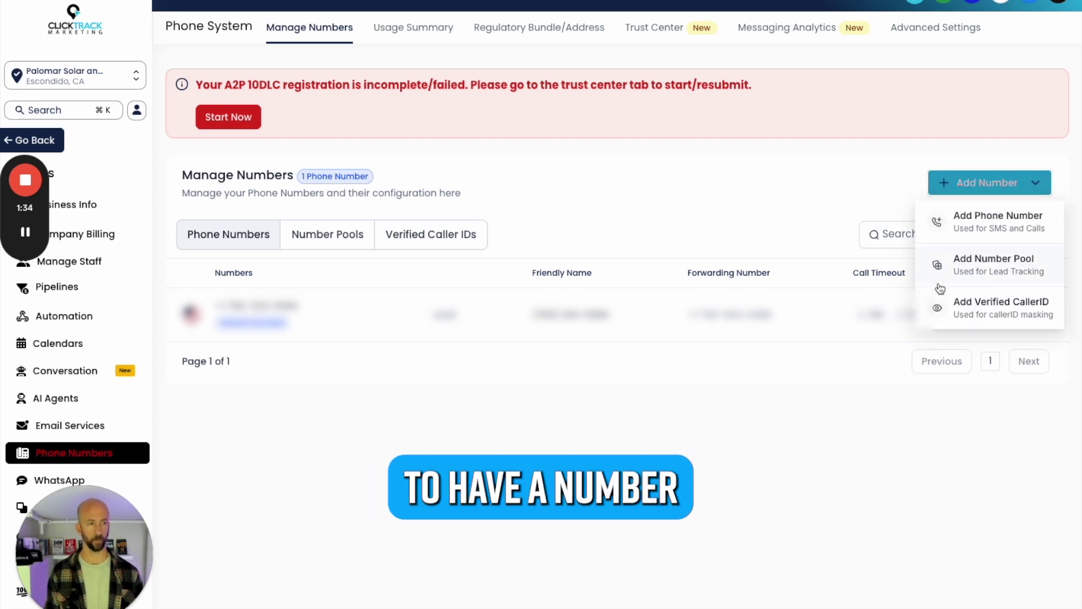
left_click(703, 159)
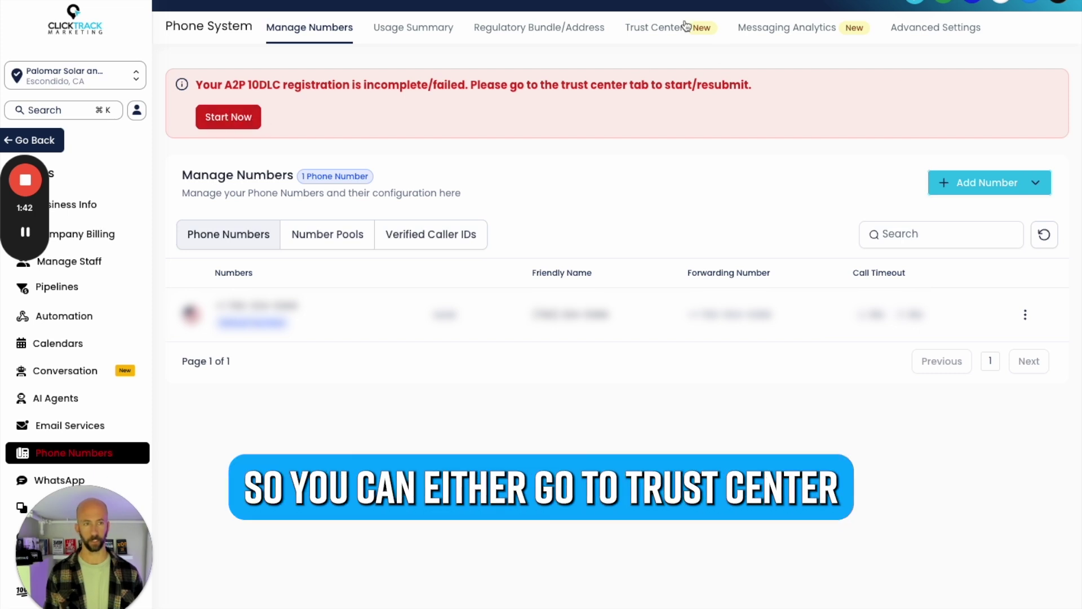
left_click(242, 124)
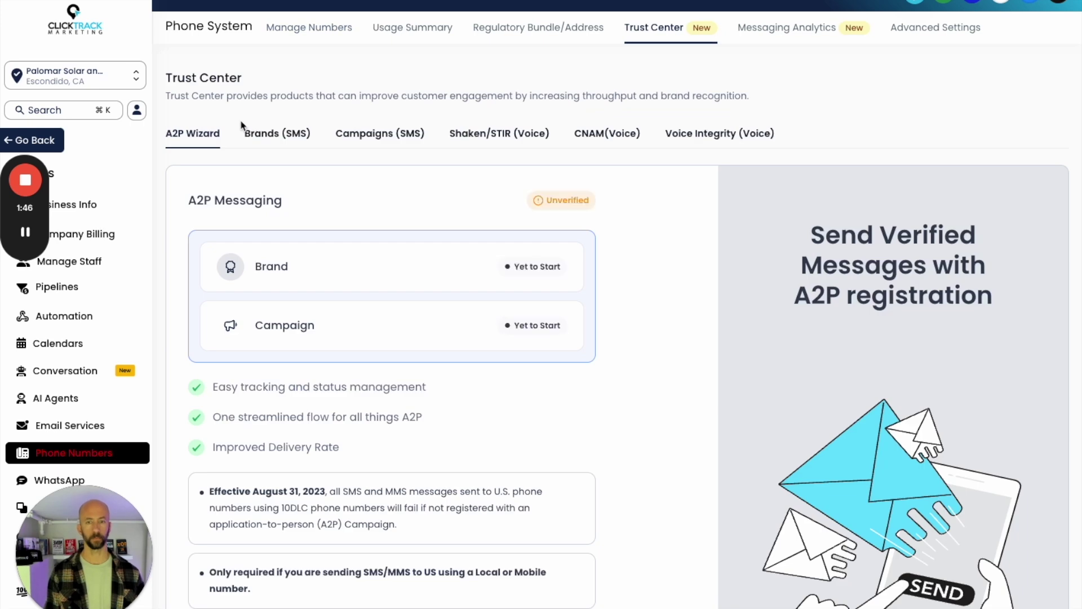
Start the A2P registration form and confirm a US-based business.
scroll(291, 232, "down", 2)
scroll(291, 231, "down", 1)
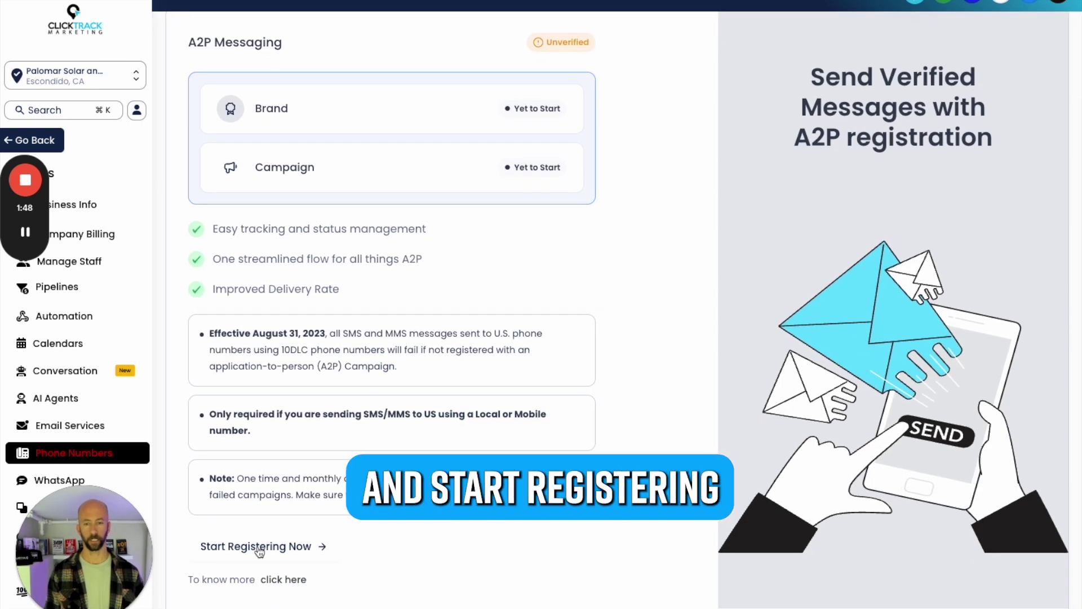
left_click(256, 548)
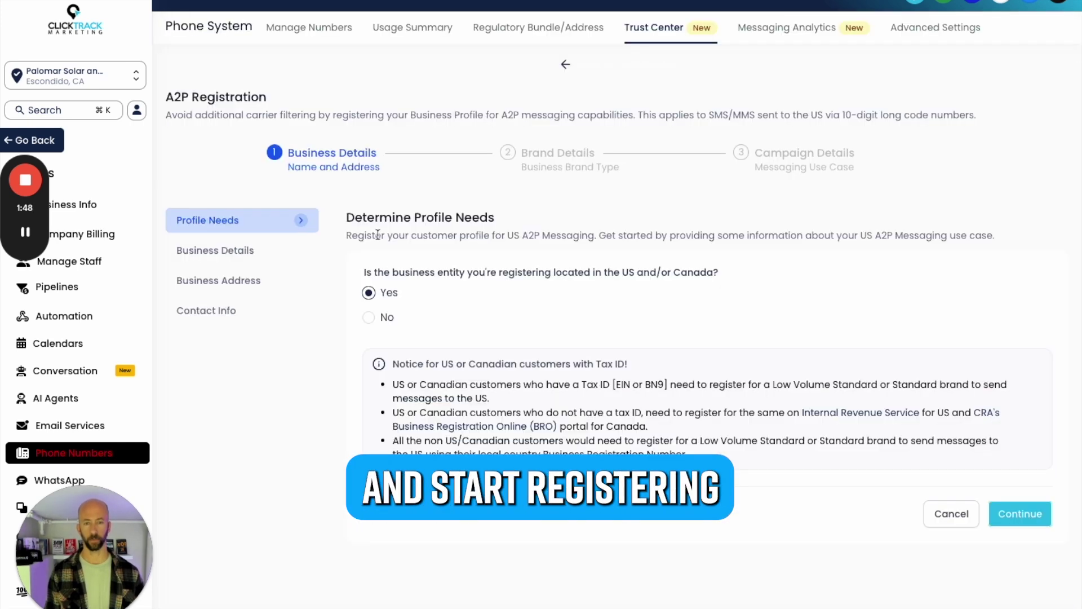
left_click(1021, 514)
Continue through business details, business address and contact info to the brand type step.
scroll(357, 296, "down", 5)
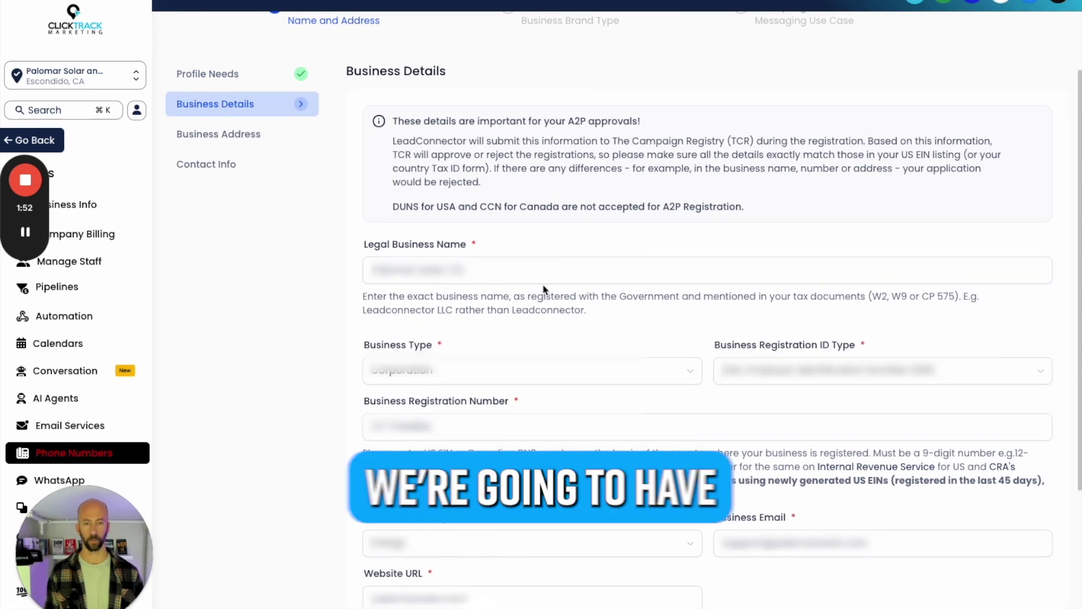
scroll(594, 336, "down", 1)
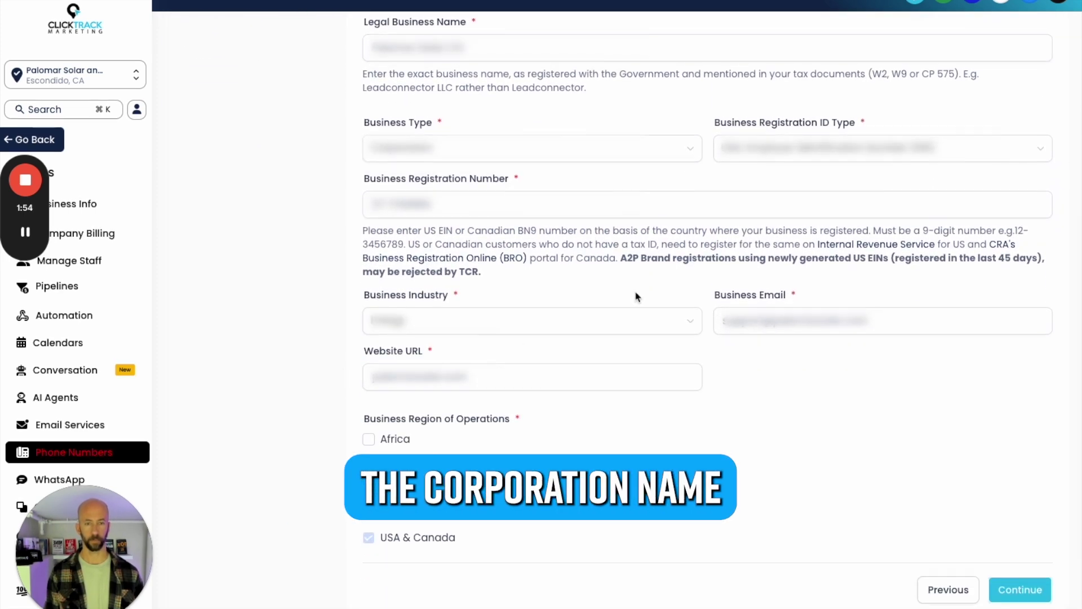
left_click(1022, 590)
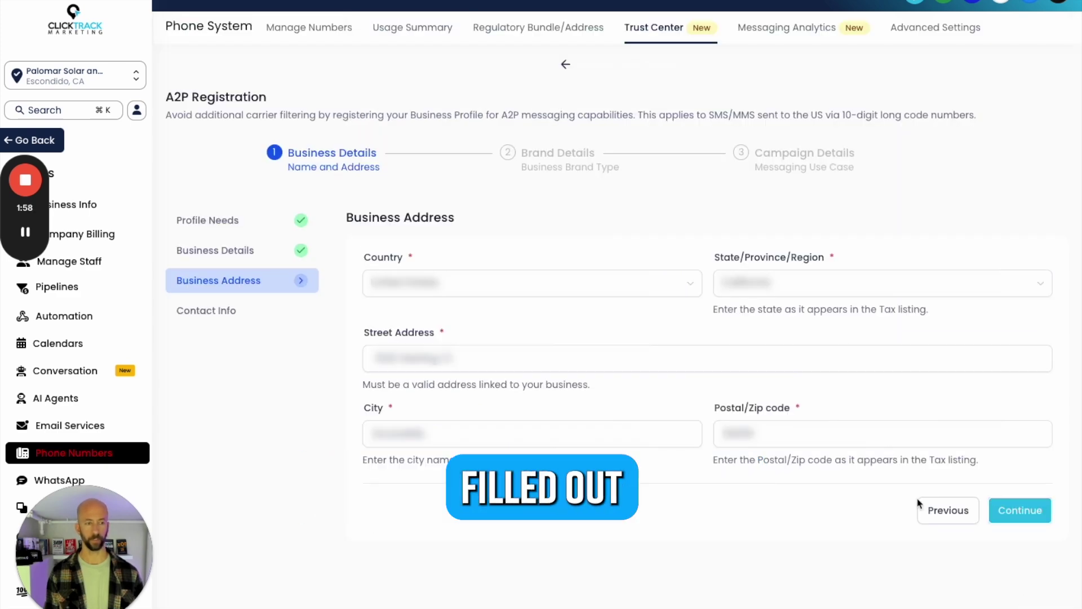
left_click(949, 513)
scroll(527, 343, "down", 2)
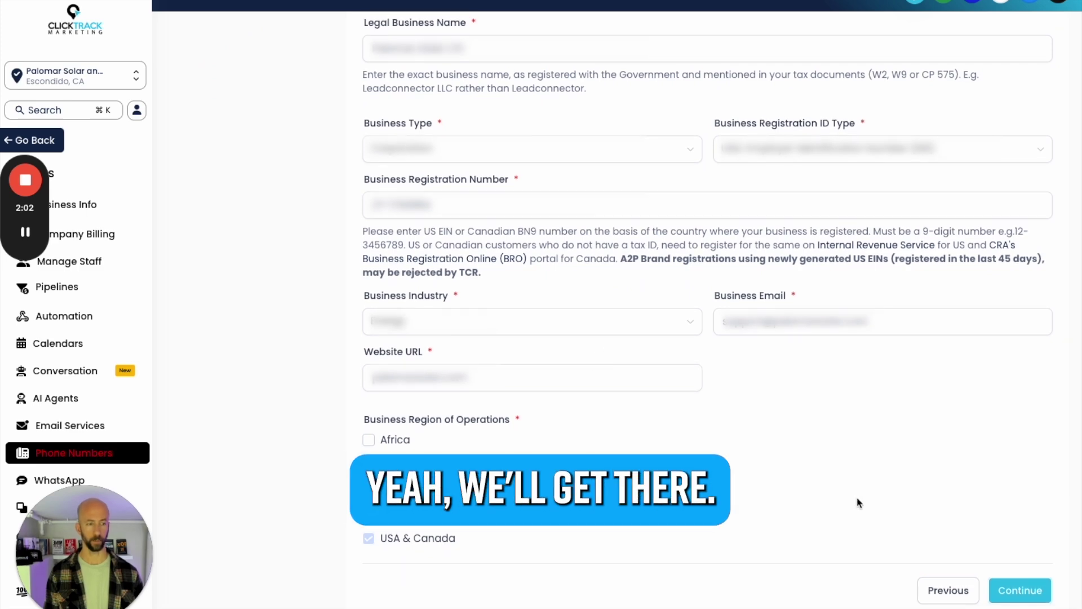
left_click(1021, 591)
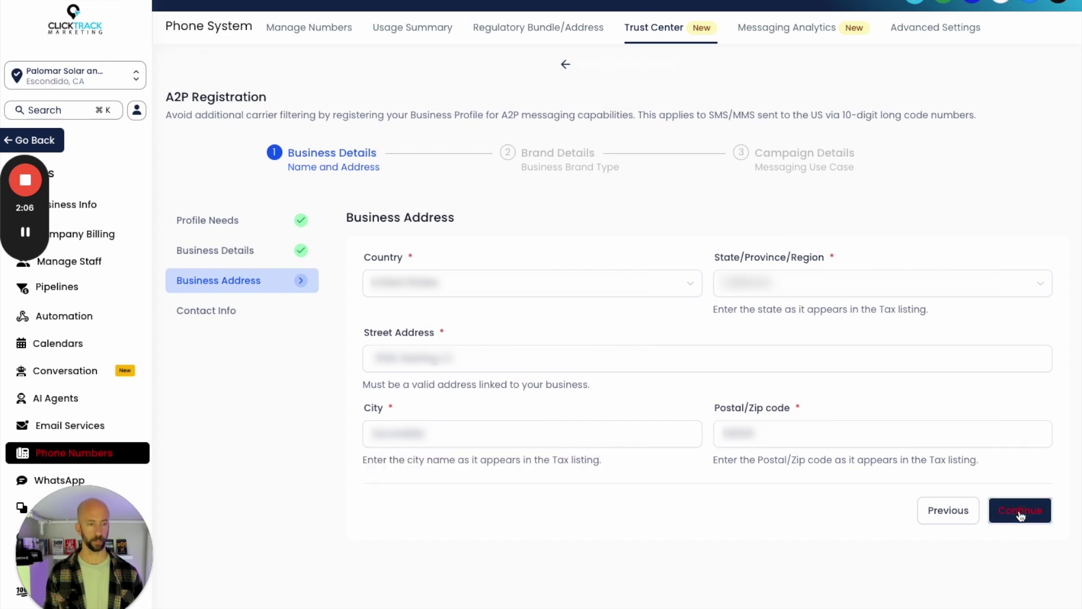
left_click(1021, 511)
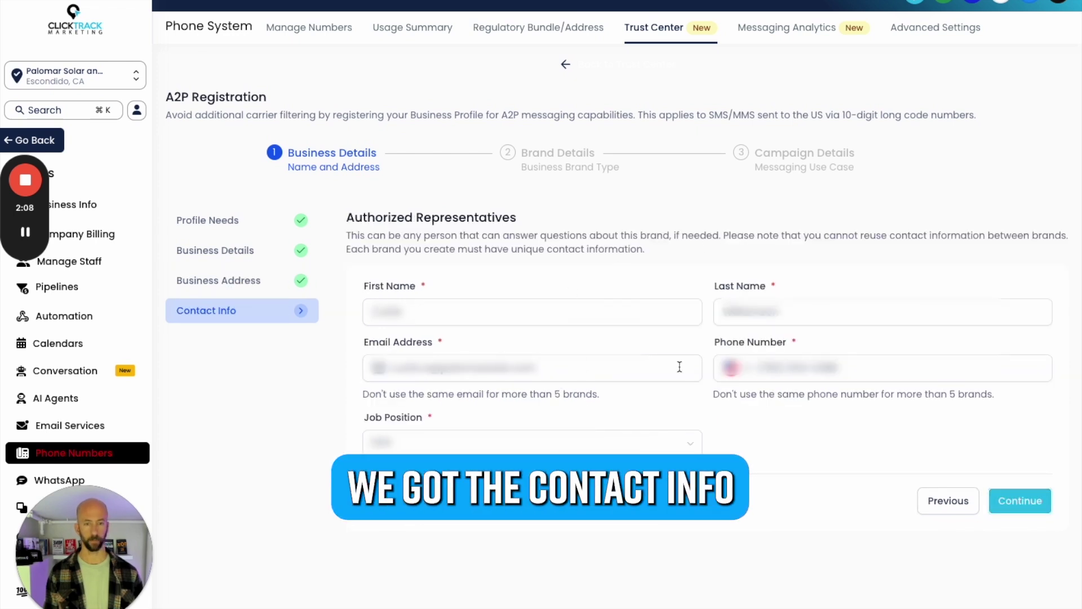
left_click(1019, 502)
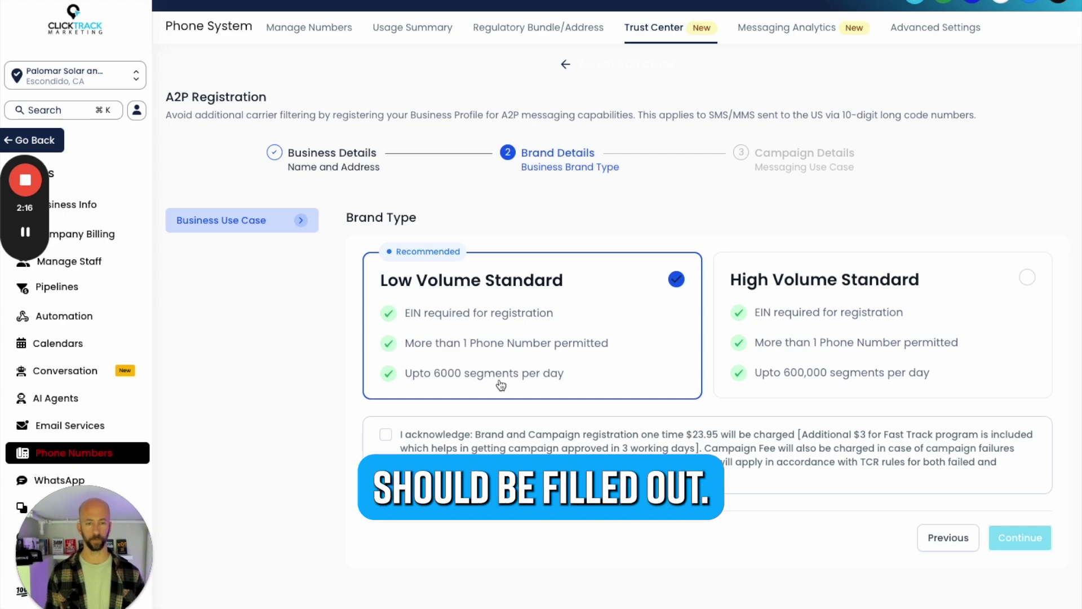
Keep Low Volume Standard, acknowledge the $23.95 registration fee, and continue to Campaign Details.
left_click(386, 436)
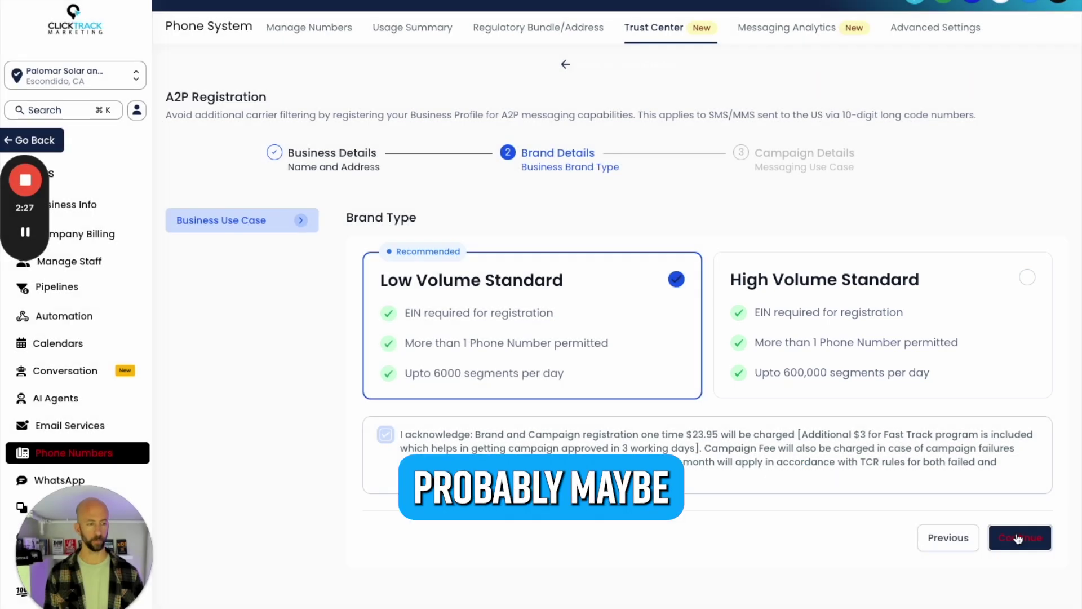
left_click(1019, 539)
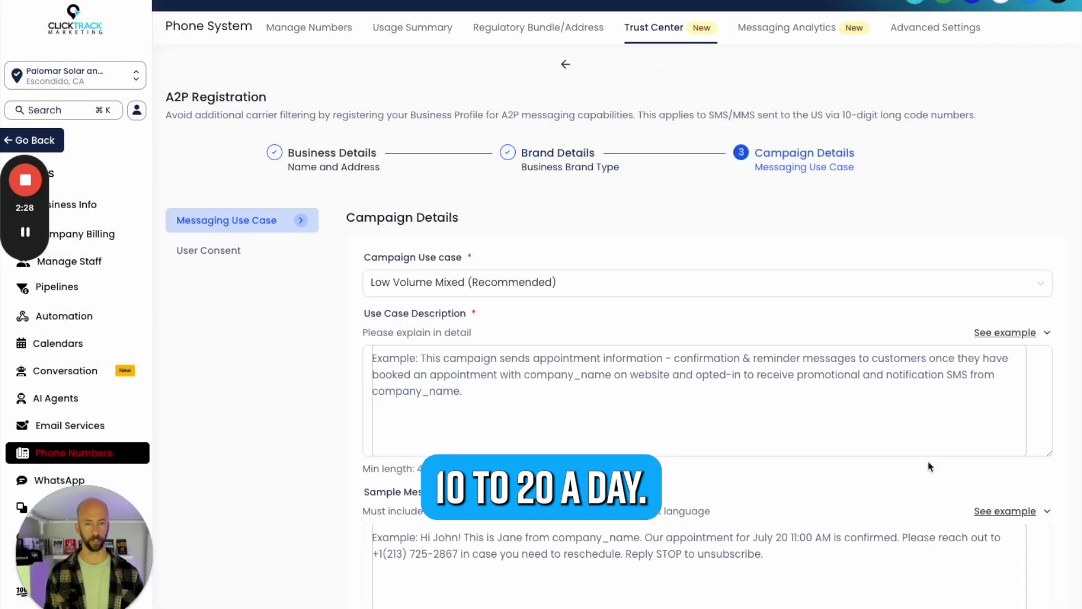
Paste the appointment reminder example into the use case description and fix its website wording.
scroll(667, 291, "down", 2)
scroll(667, 292, "down", 3)
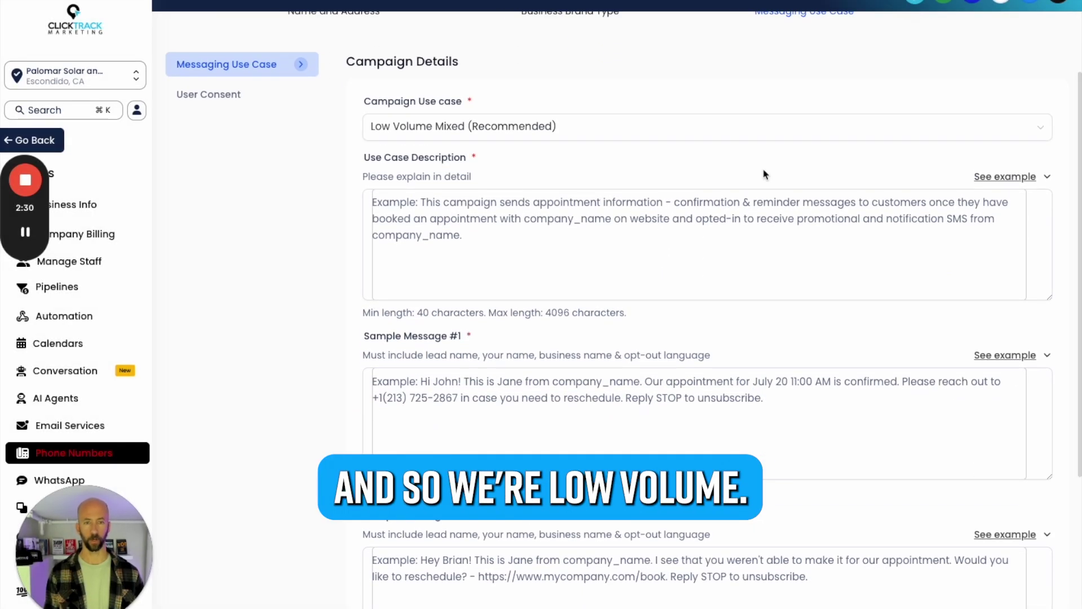
scroll(747, 483, "down", 5)
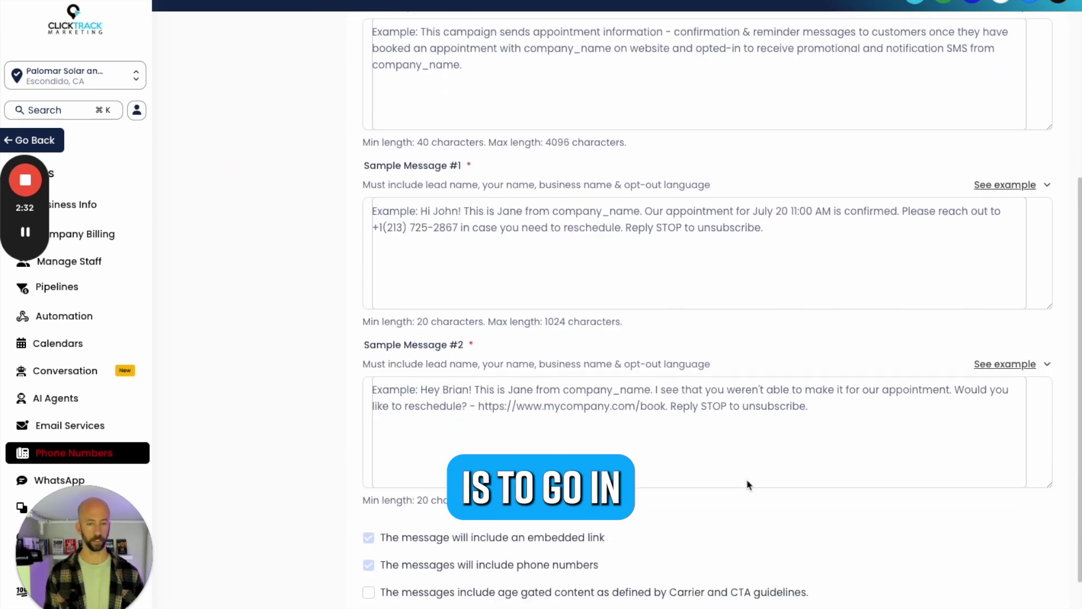
scroll(746, 486, "up", 5)
left_click(1031, 204)
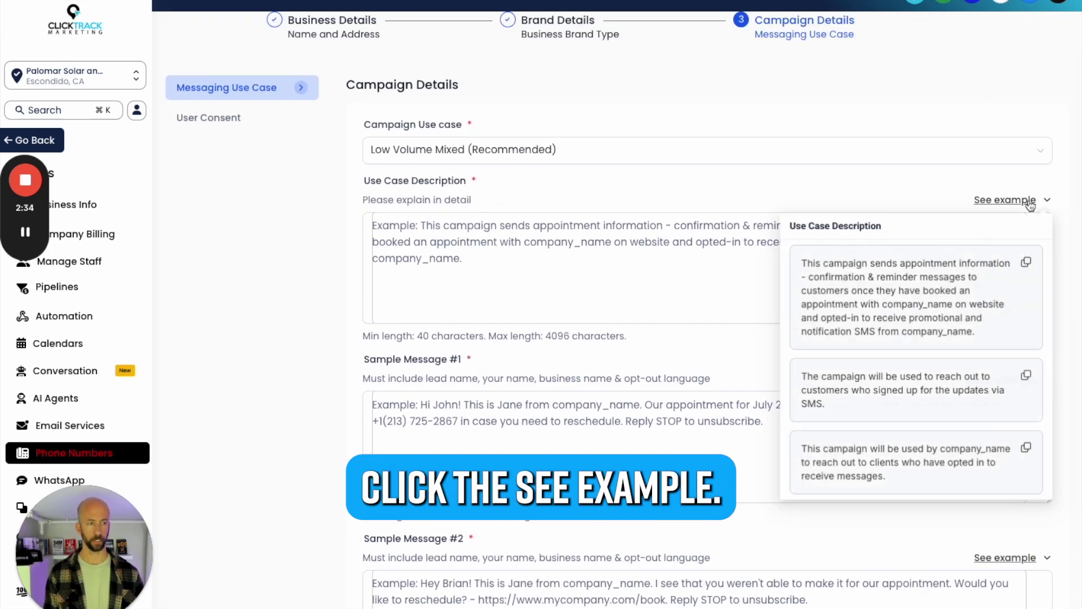
left_click(1027, 263)
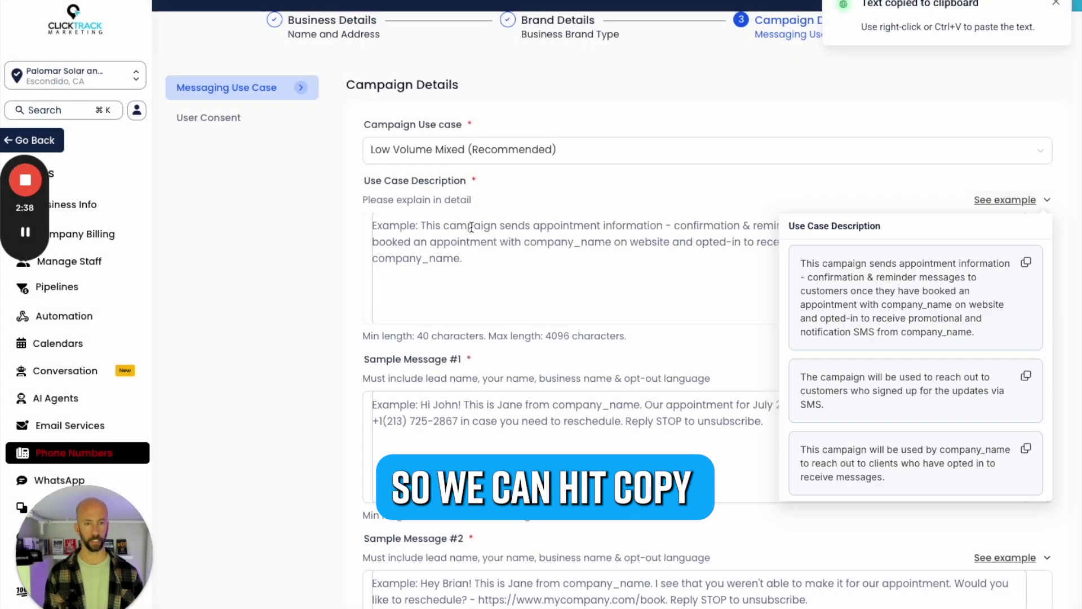
key("ctrl+v")
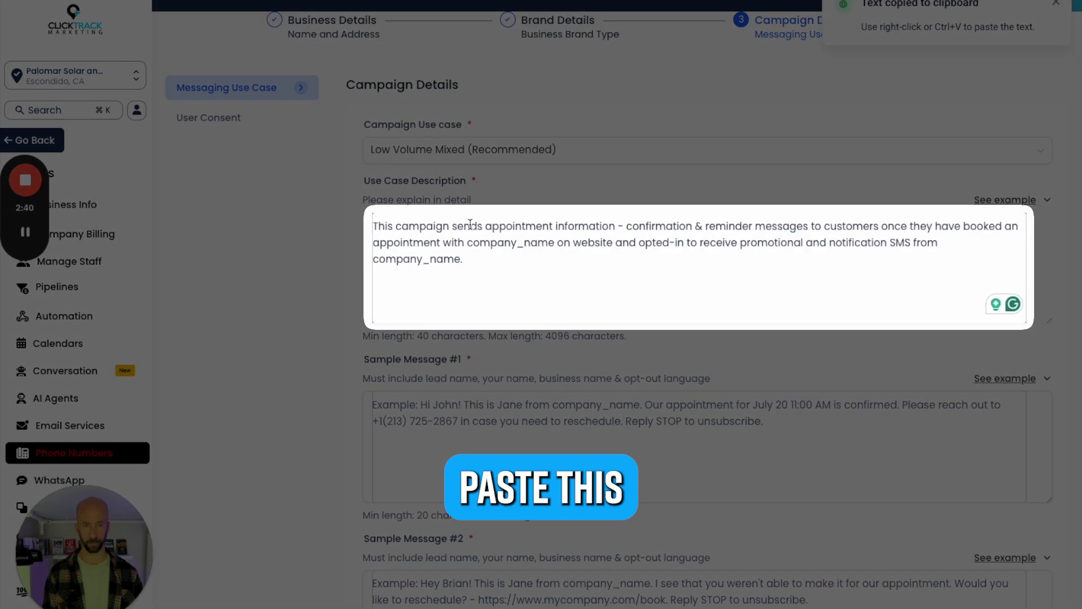
left_click(599, 272)
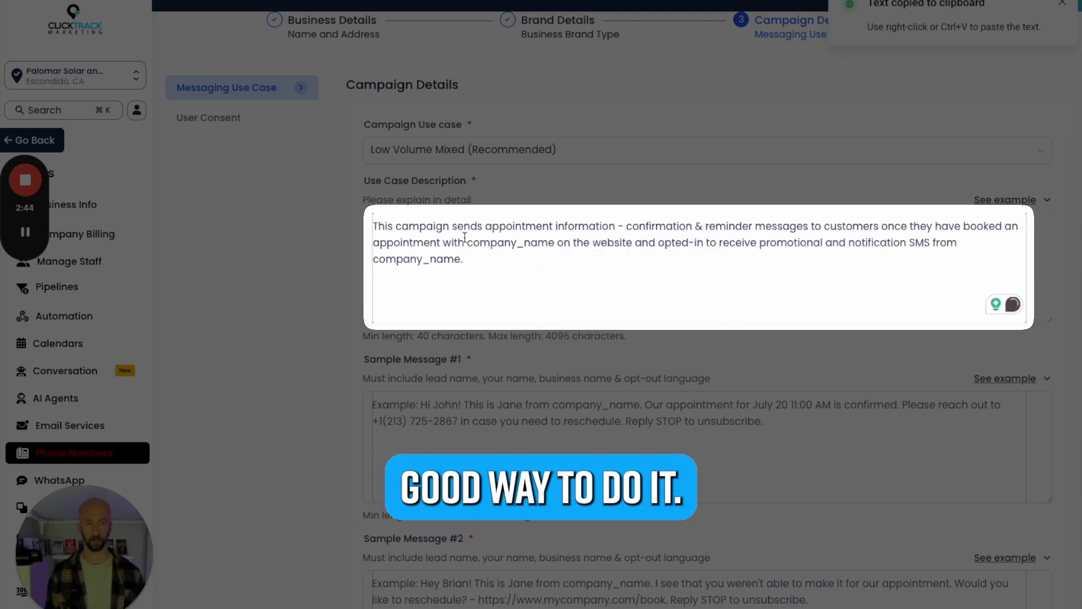
Replace both company_name placeholders in the description with 'Palomar Solar & Roofing'.
left_click_drag(468, 242, 551, 245)
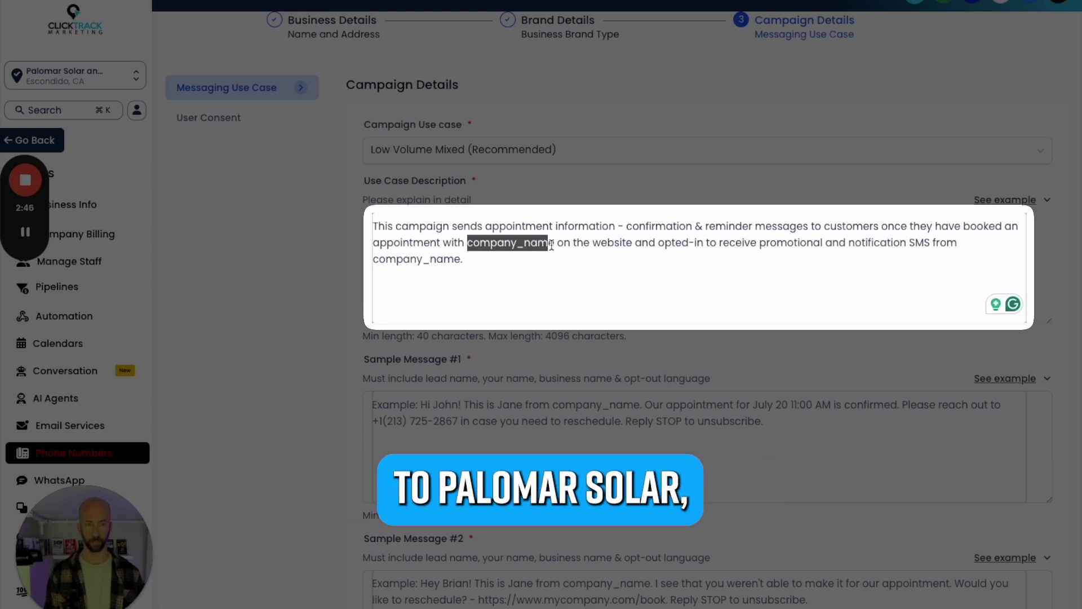
type("Palomar S")
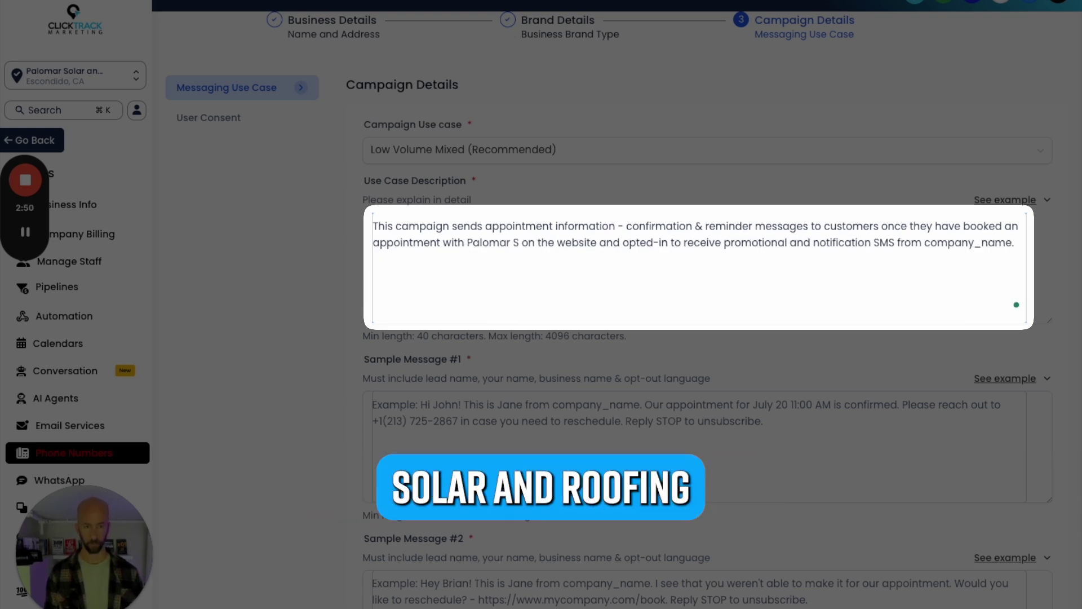
type("olar and ")
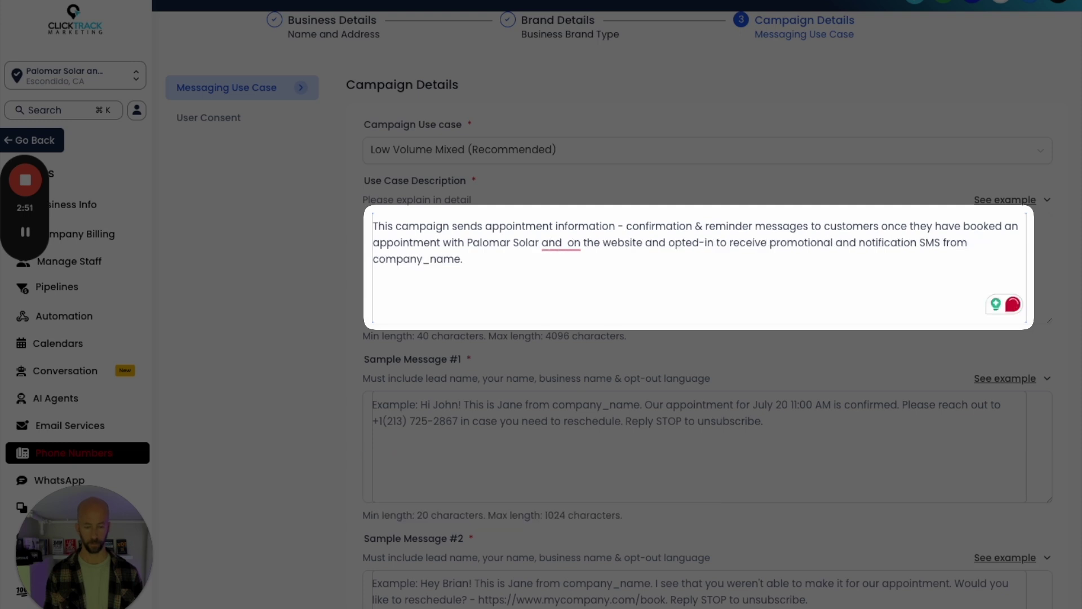
type("Roofing")
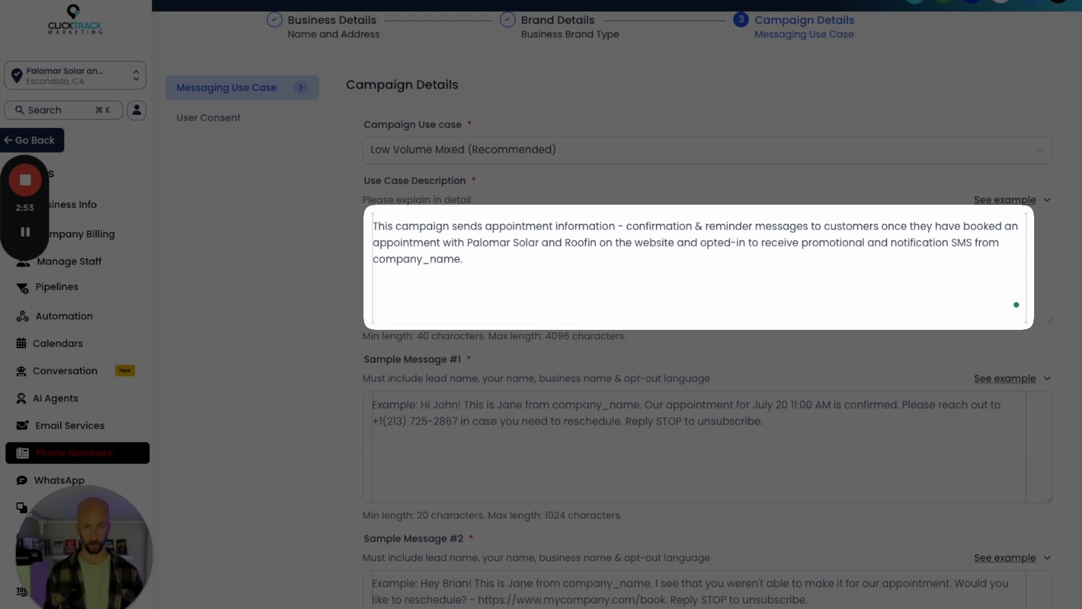
double_click(556, 243)
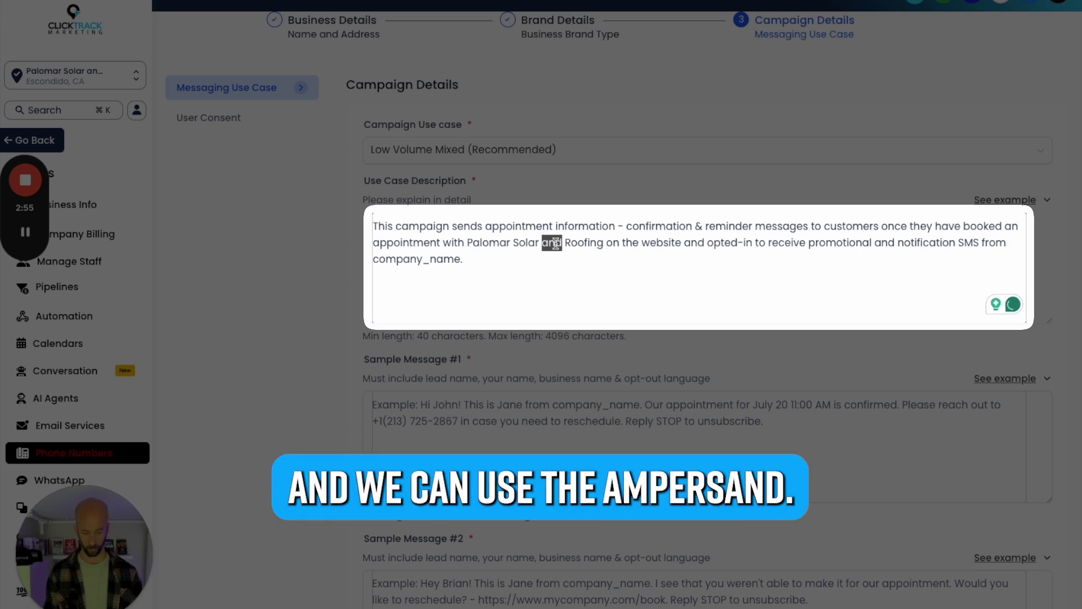
type("&")
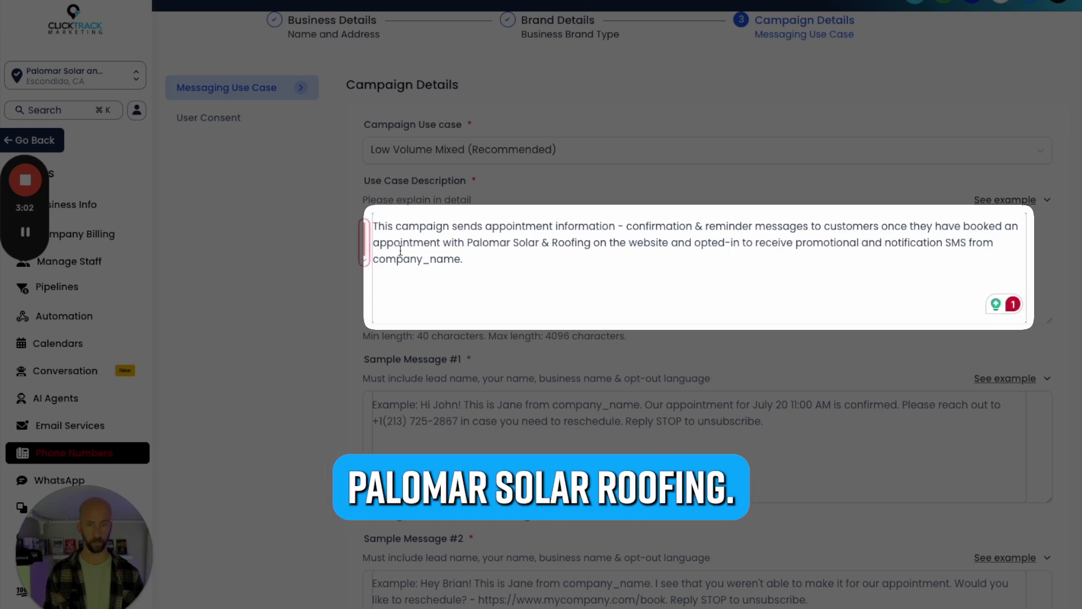
left_click_drag(467, 244, 590, 247)
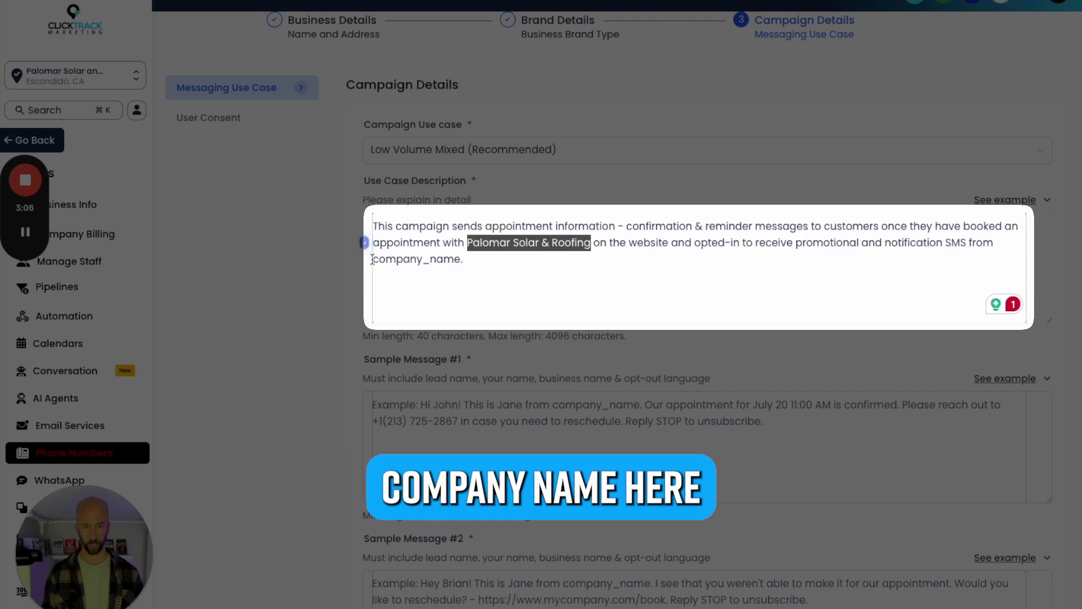
left_click_drag(372, 259, 451, 260)
key("ctrl+v")
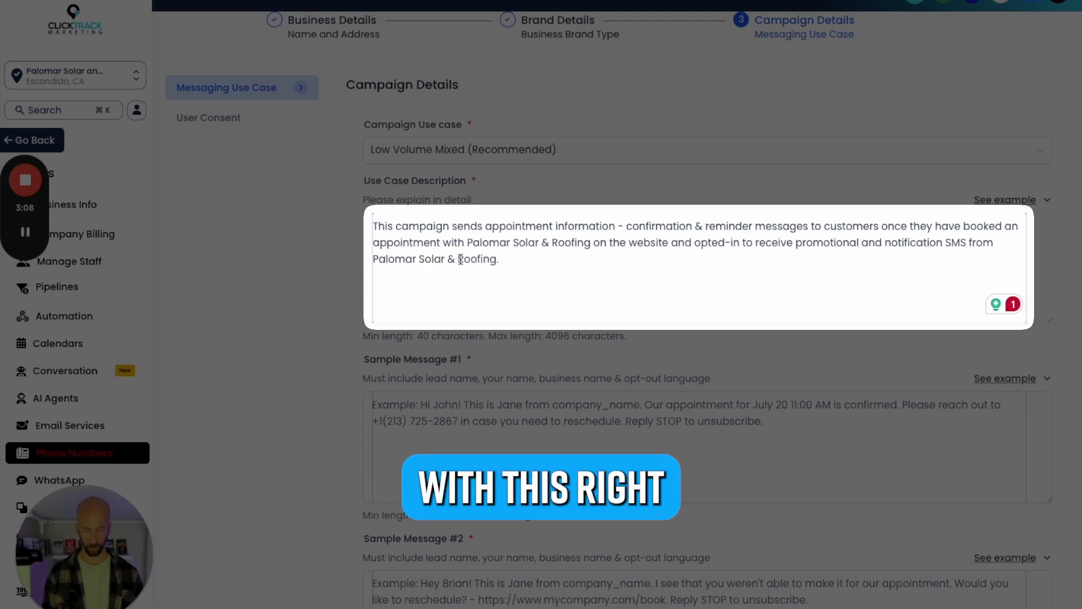
scroll(577, 277, "down", 2)
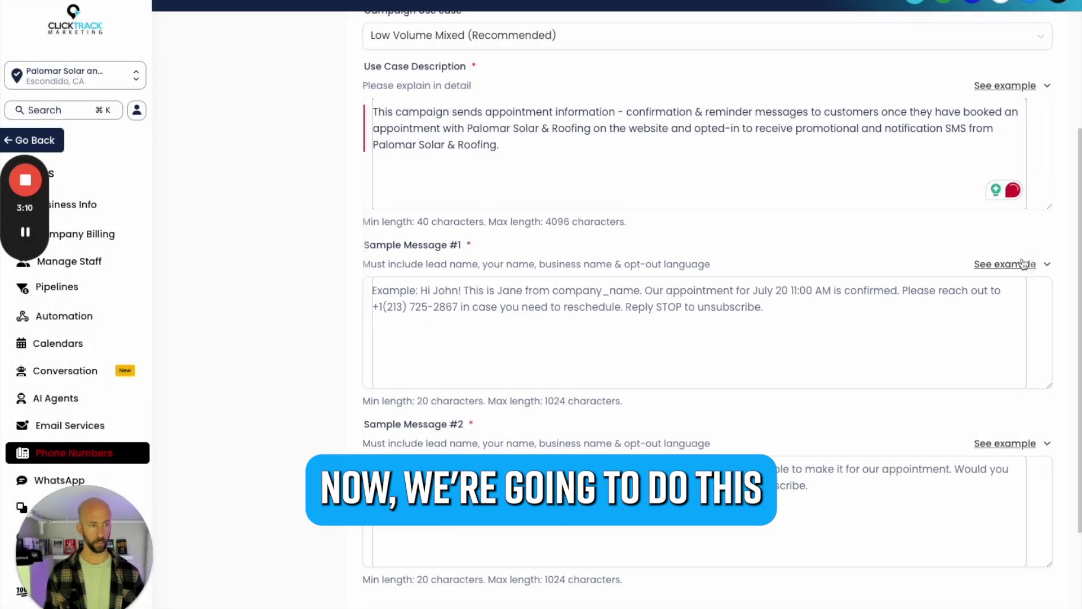
left_click(1005, 264)
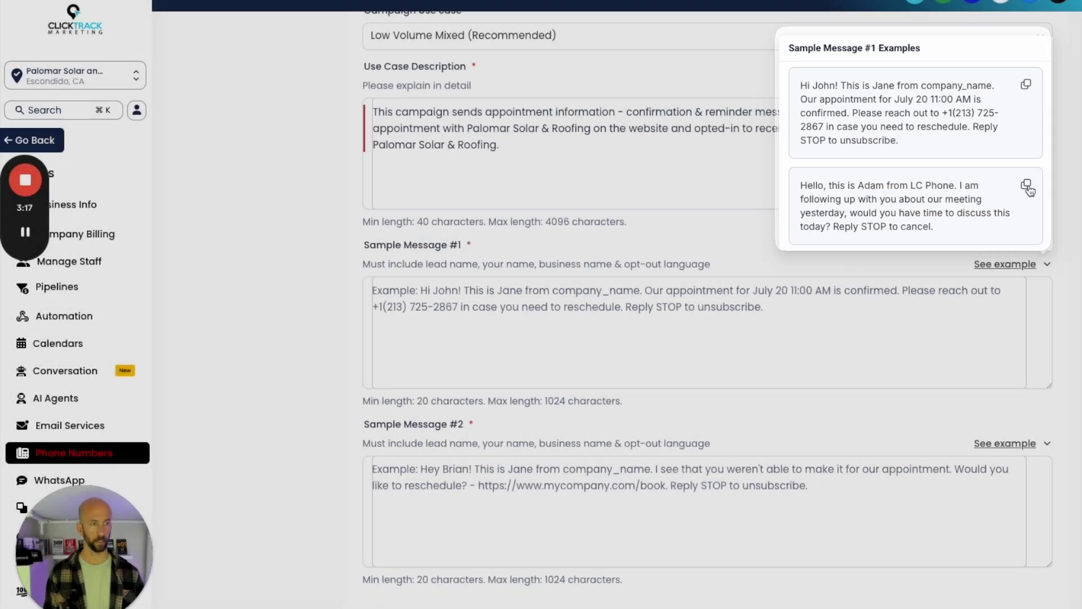
Fill Sample Message #1 with the copied example, using the sender's name and 'Palomar Solar & Roofing'.
left_click(1027, 186)
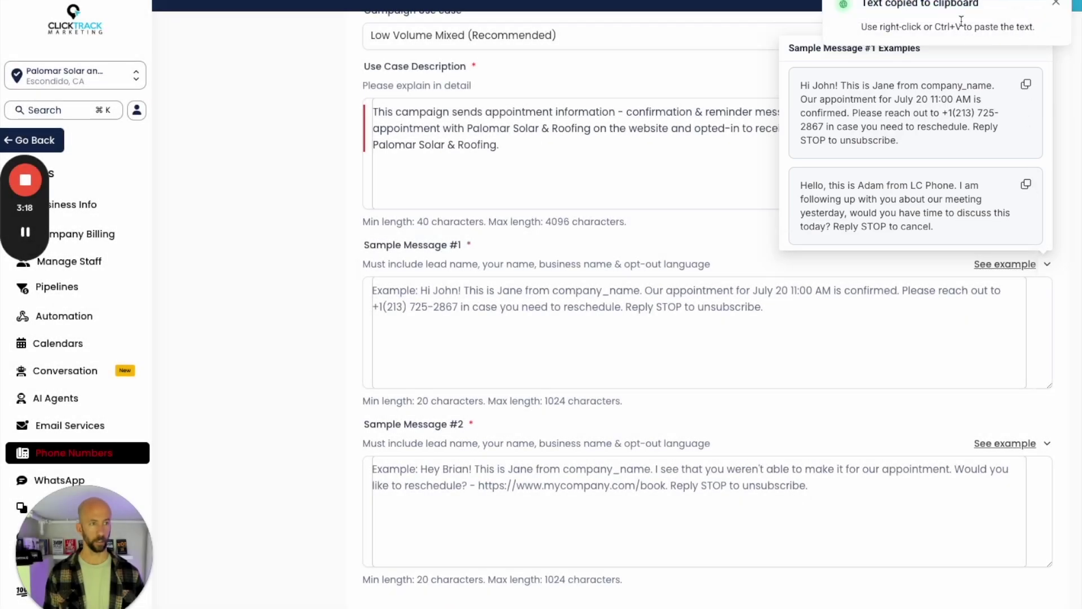
left_click(439, 296)
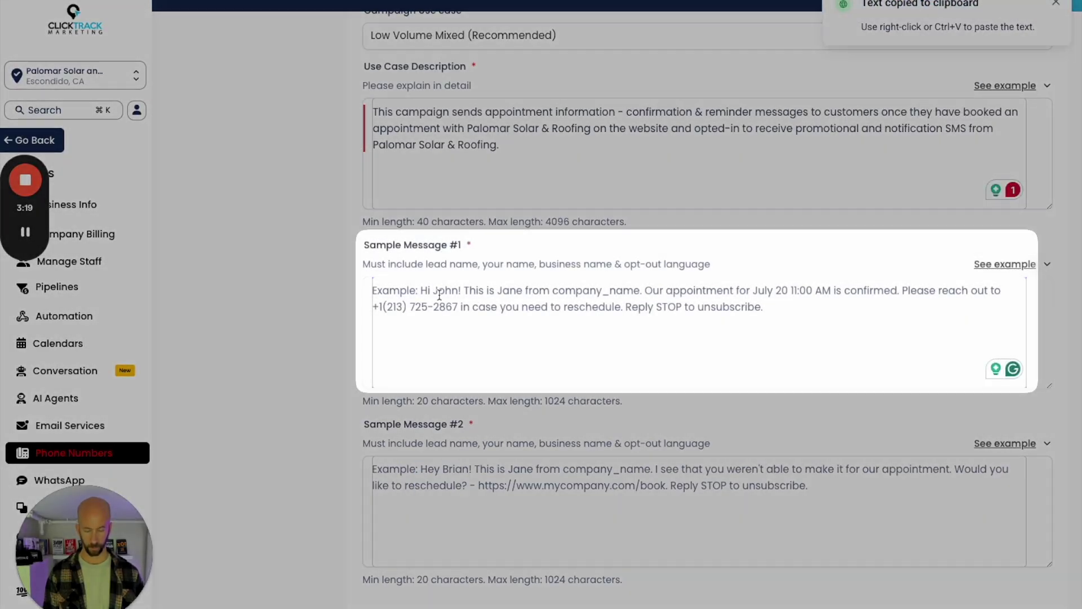
key("ctrl+v")
double_click(446, 291)
type("C")
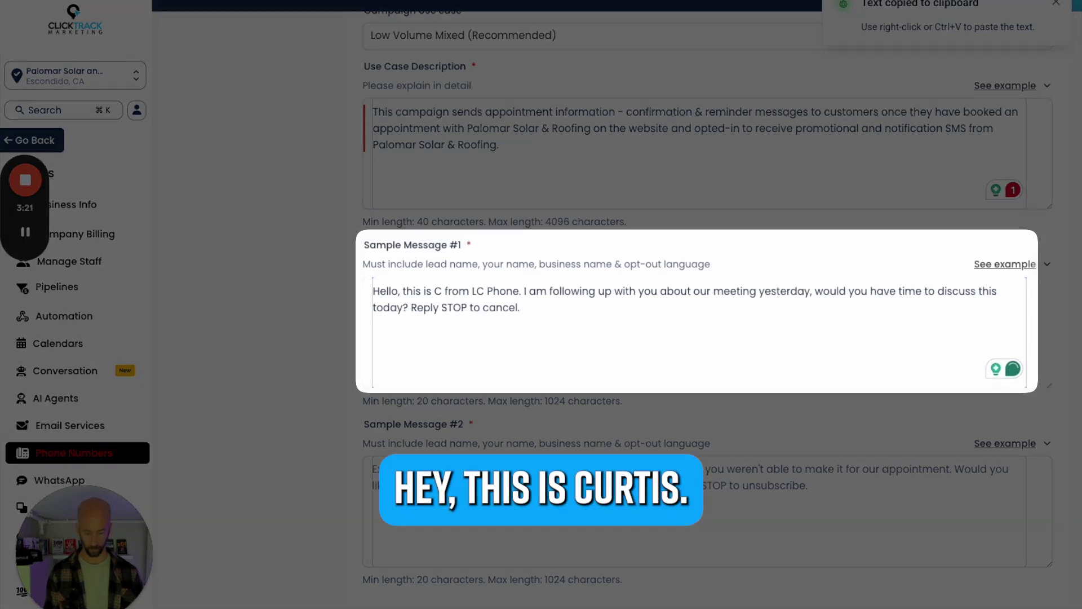
type("urtis")
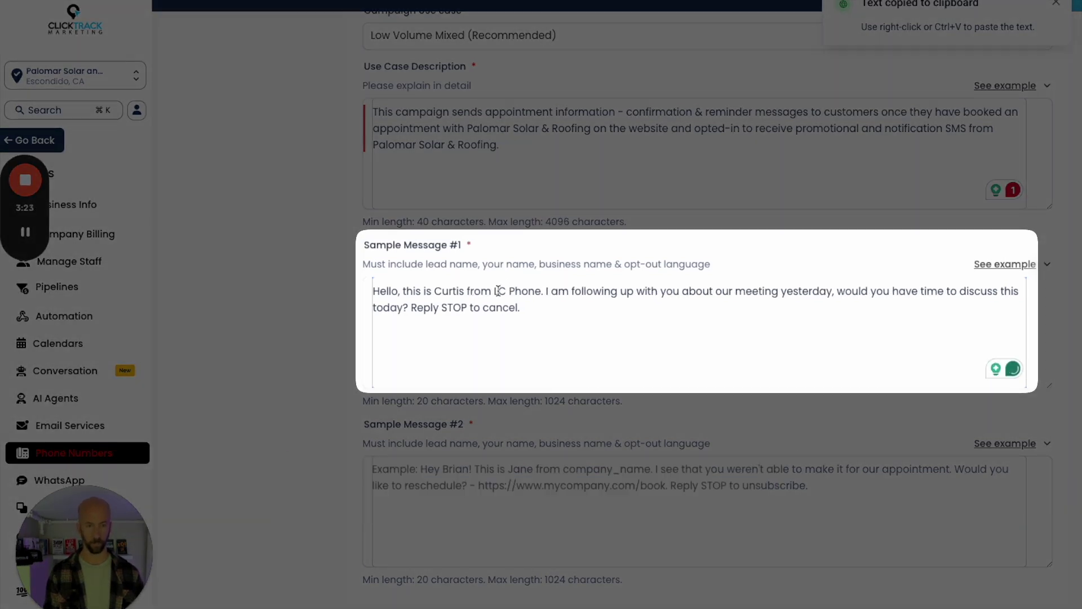
left_click_drag(494, 291, 541, 291)
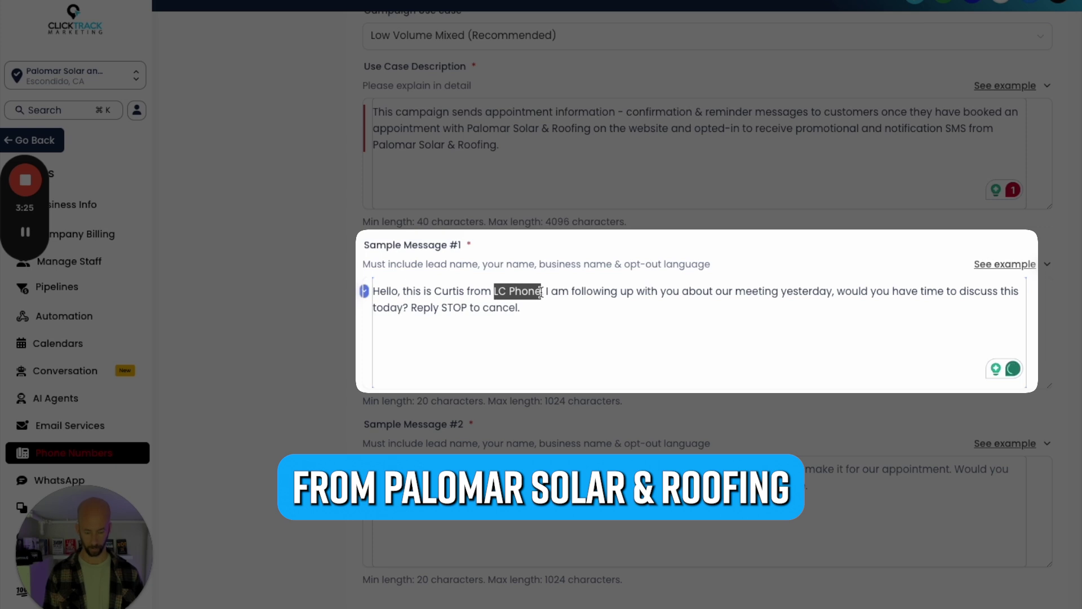
key("ctrl+v")
key("ctrl+z")
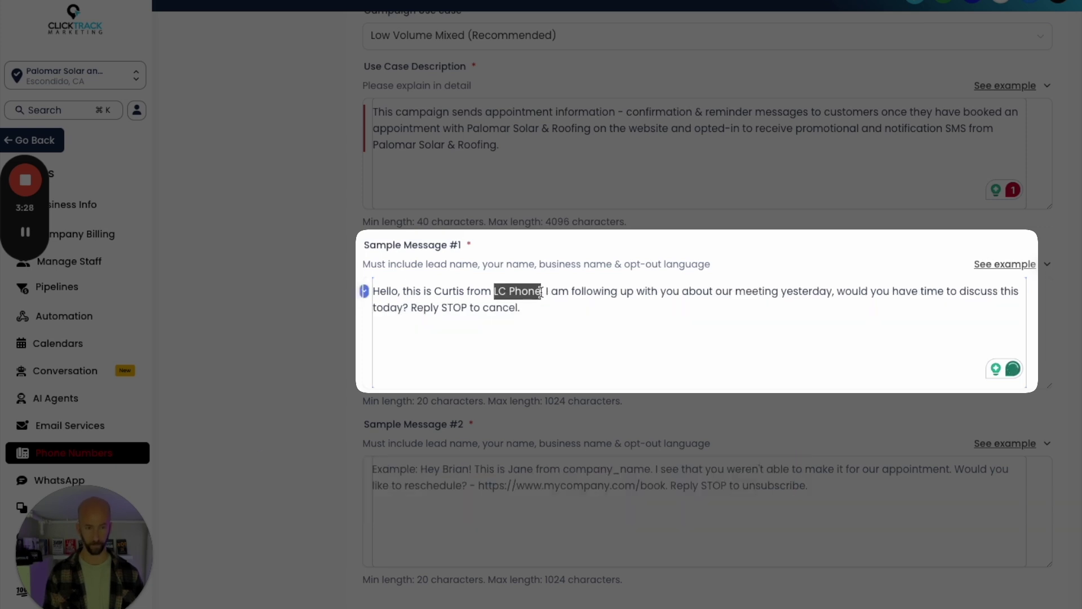
type("Palomar Solar")
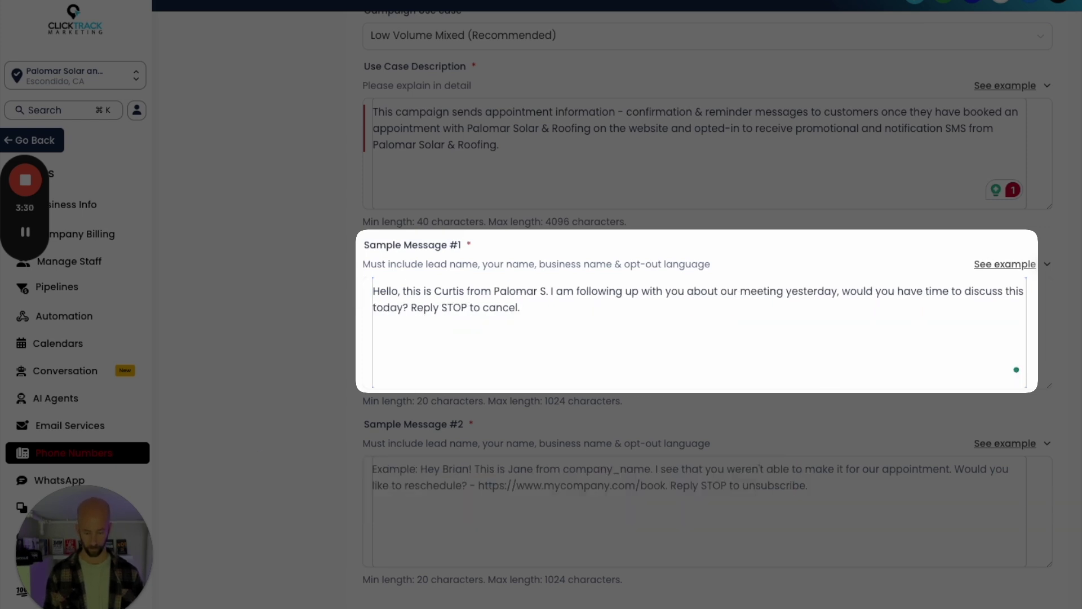
type(" & Roofing")
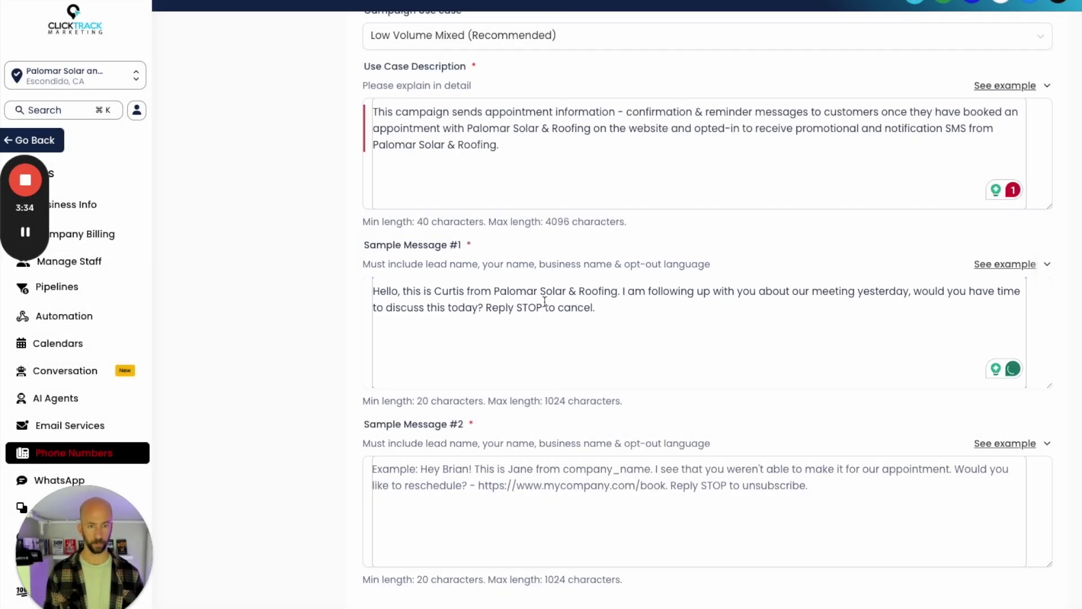
Fill Sample Message #2 with the appointment confirmation example, adding the sender's name and 'with Palomar Solar & Roofing'.
scroll(647, 303, "down", 3)
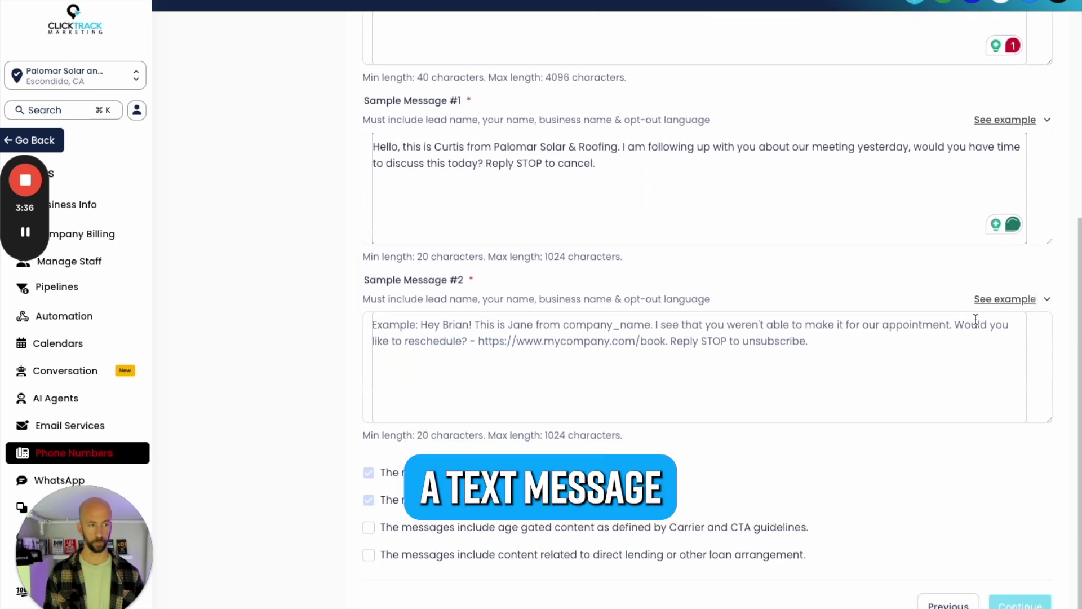
left_click(1007, 300)
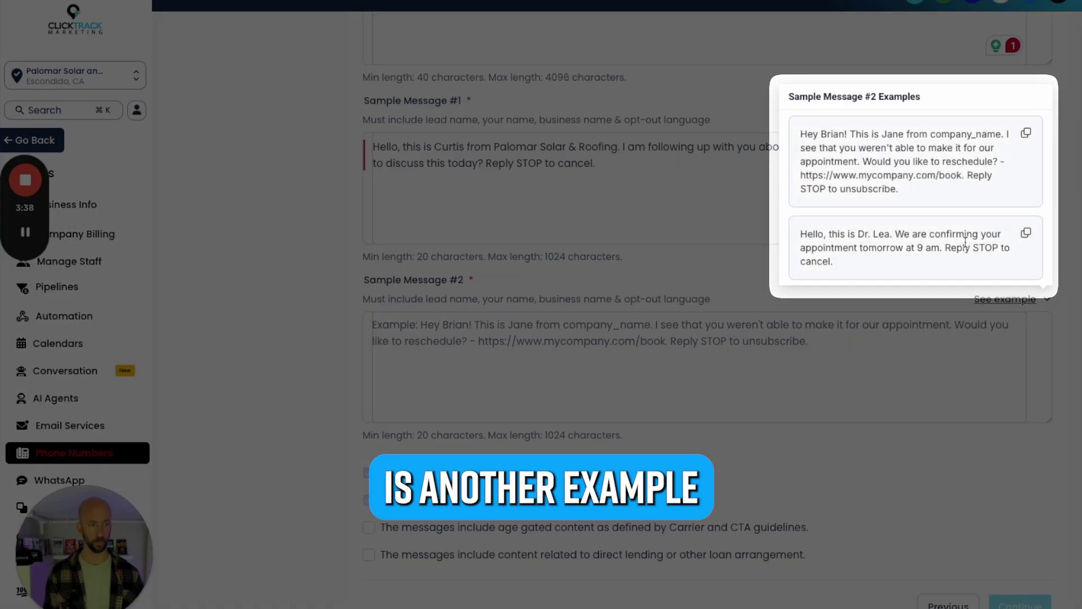
left_click(1025, 235)
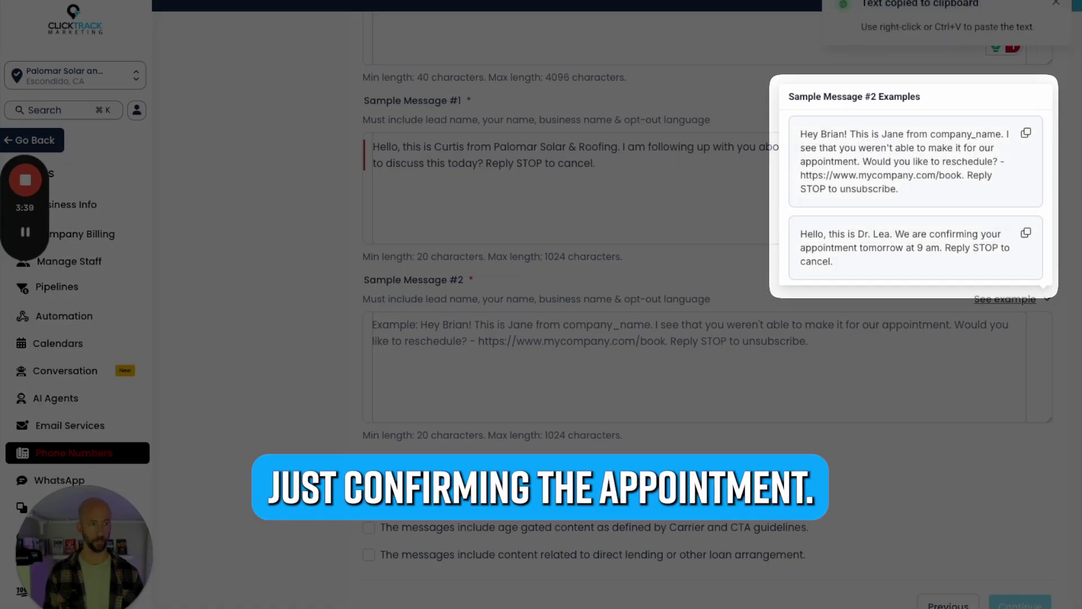
left_click(634, 317)
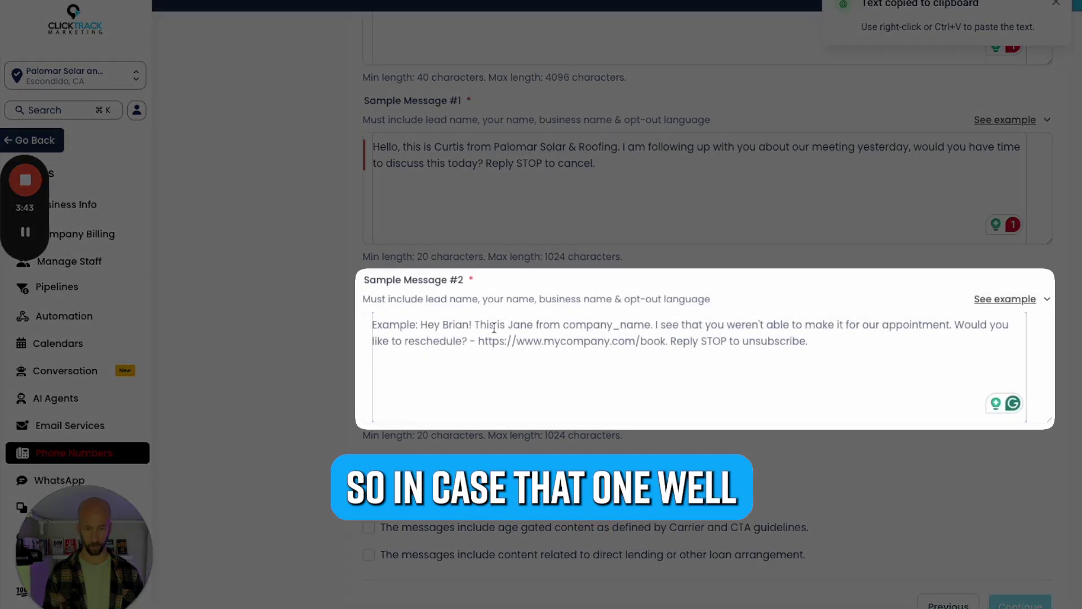
key("ctrl+v")
left_click_drag(467, 327, 433, 327)
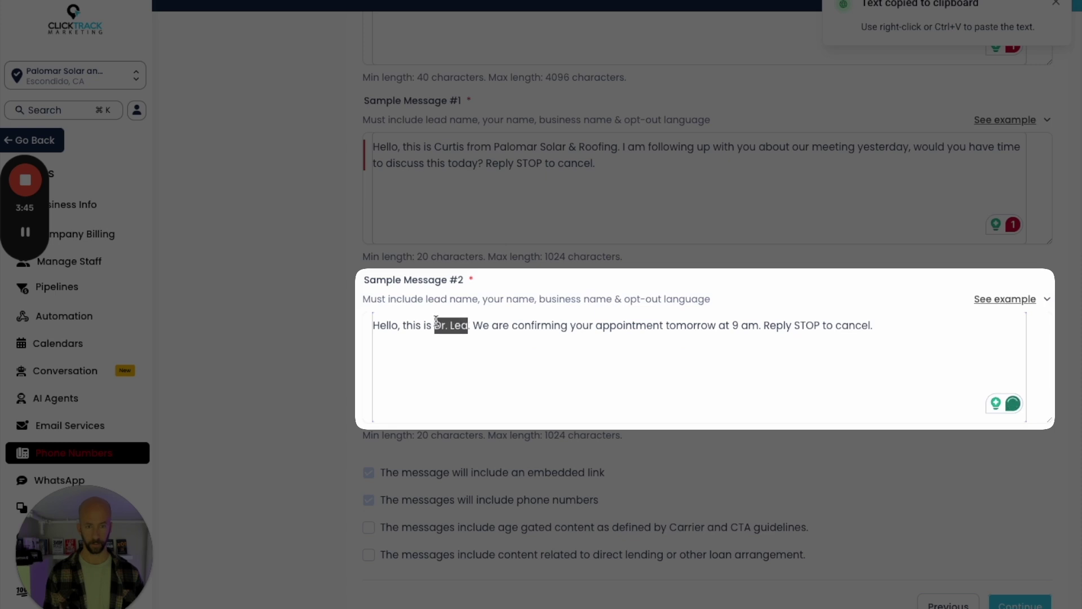
type("Curtis")
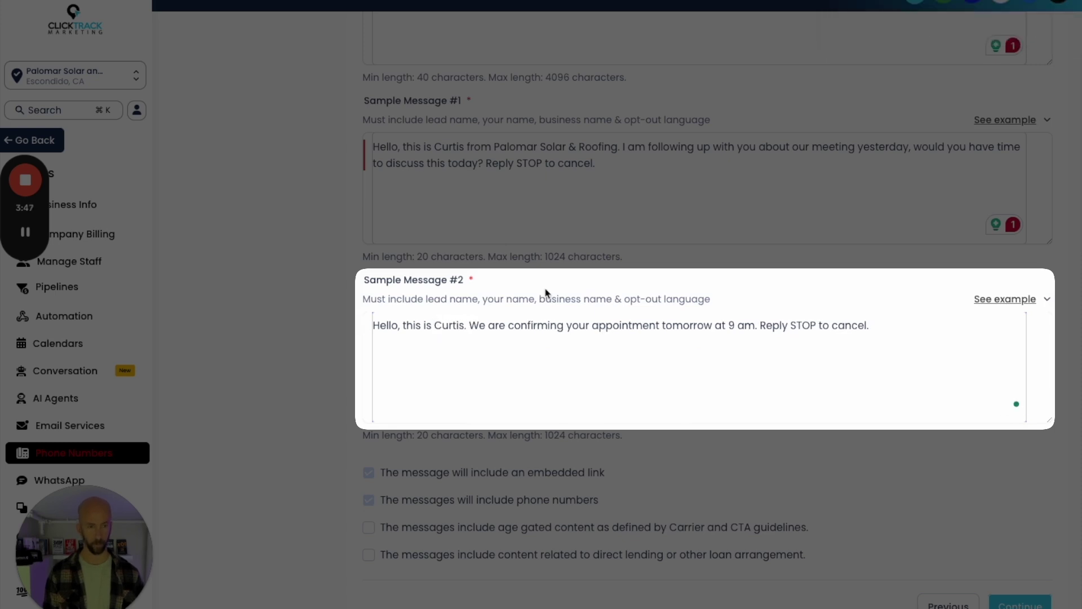
left_click(753, 329)
type("with Palomar")
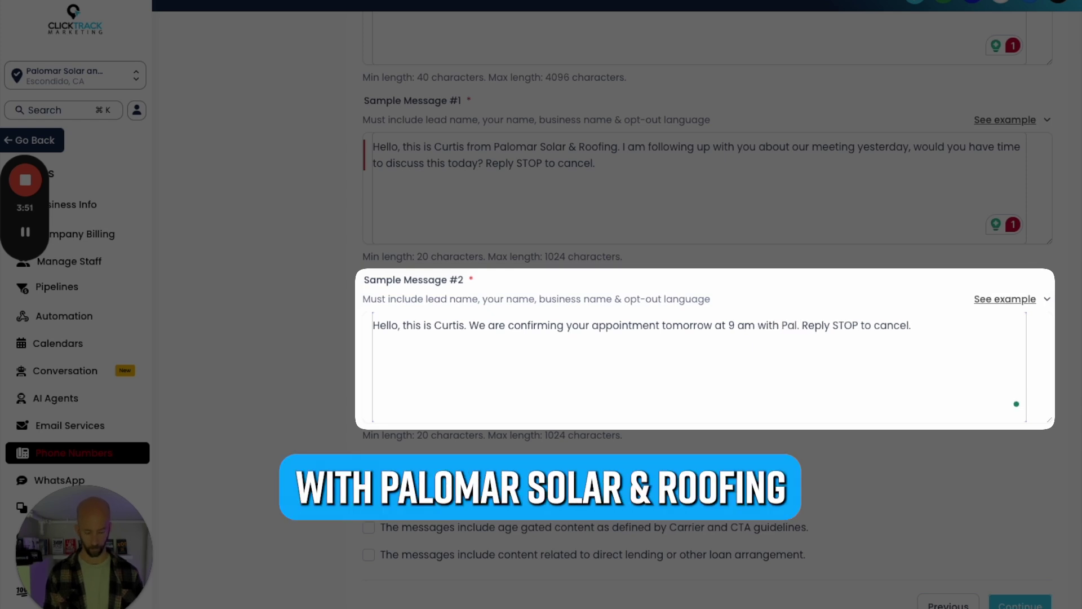
type(" Solar & Roofing")
scroll(696, 361, "down", 1)
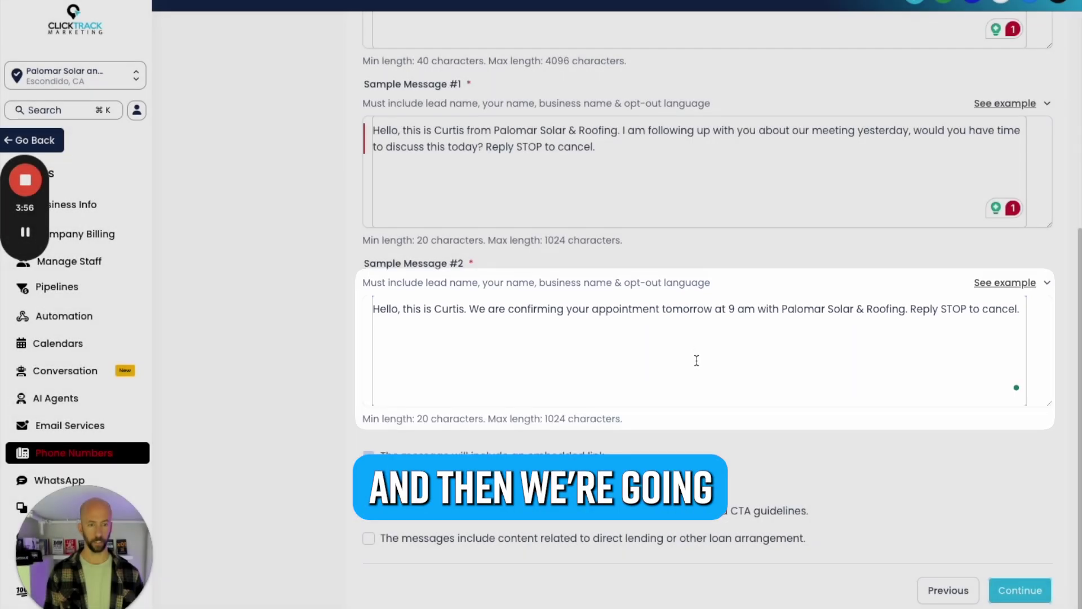
left_click(1020, 590)
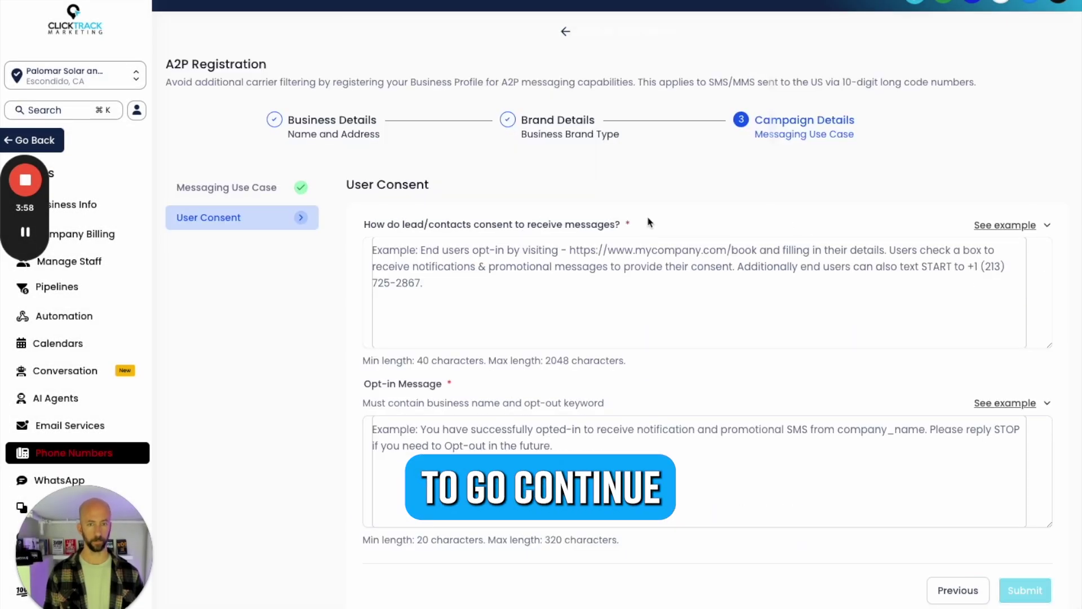
Paste the example consent wording into the User Consent description.
left_click(1013, 226)
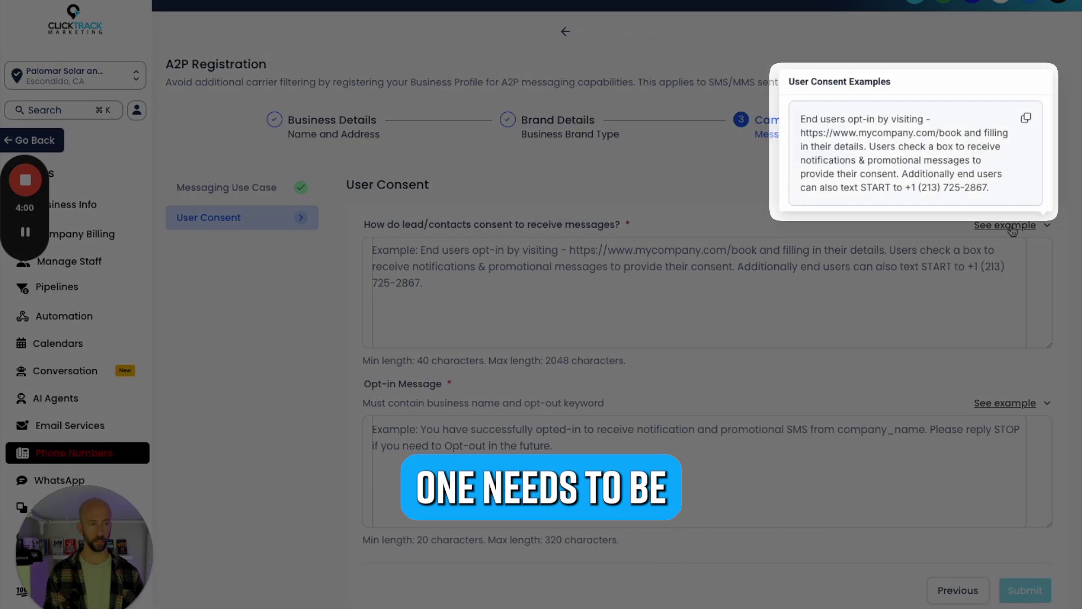
left_click(1027, 120)
left_click(536, 241)
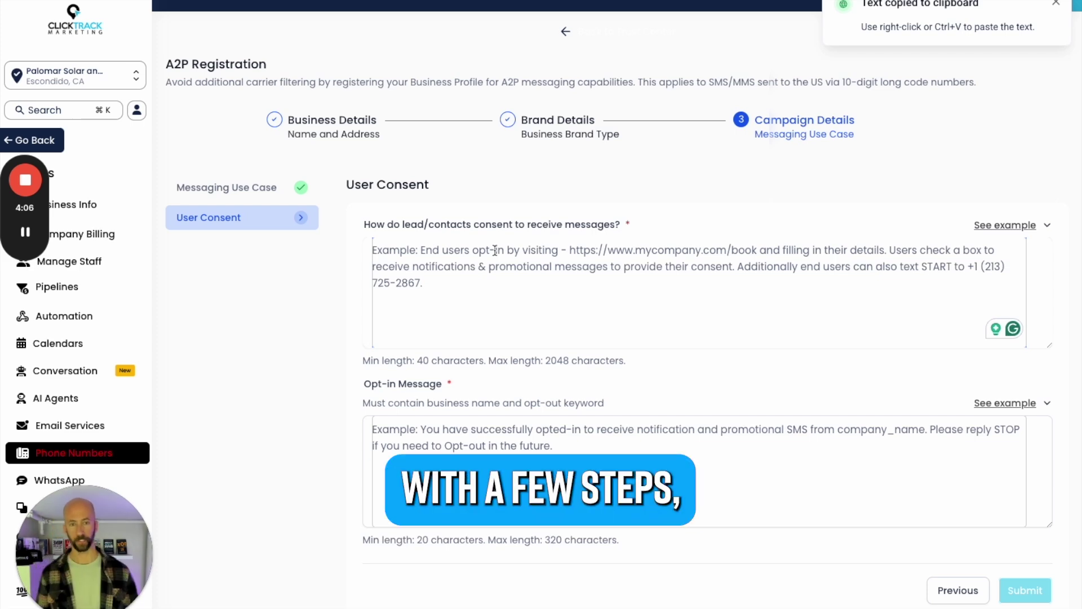
key("ctrl+v")
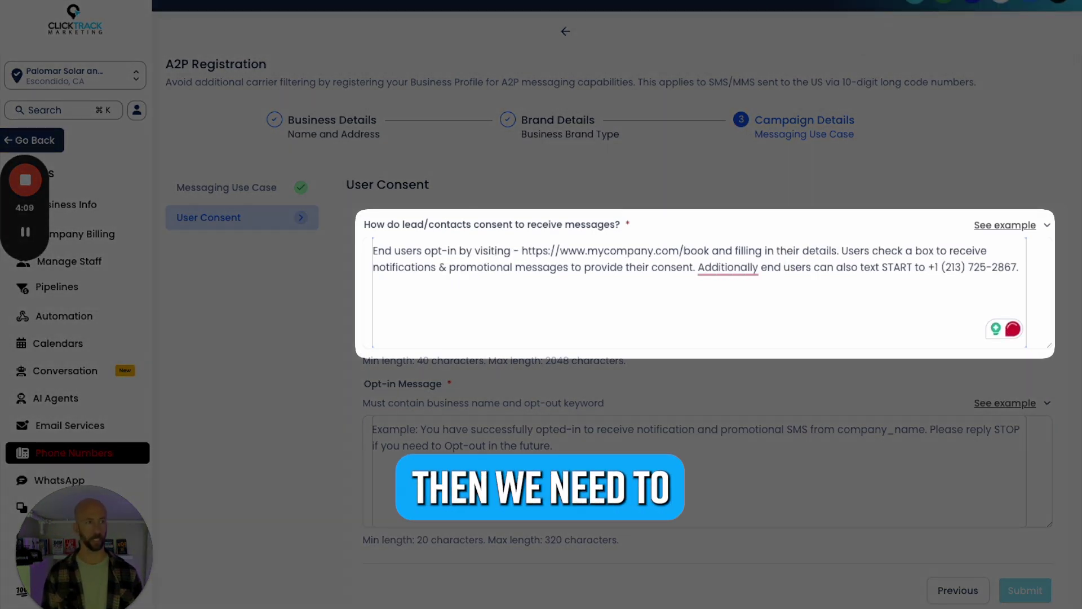
key("ctrl+Tab")
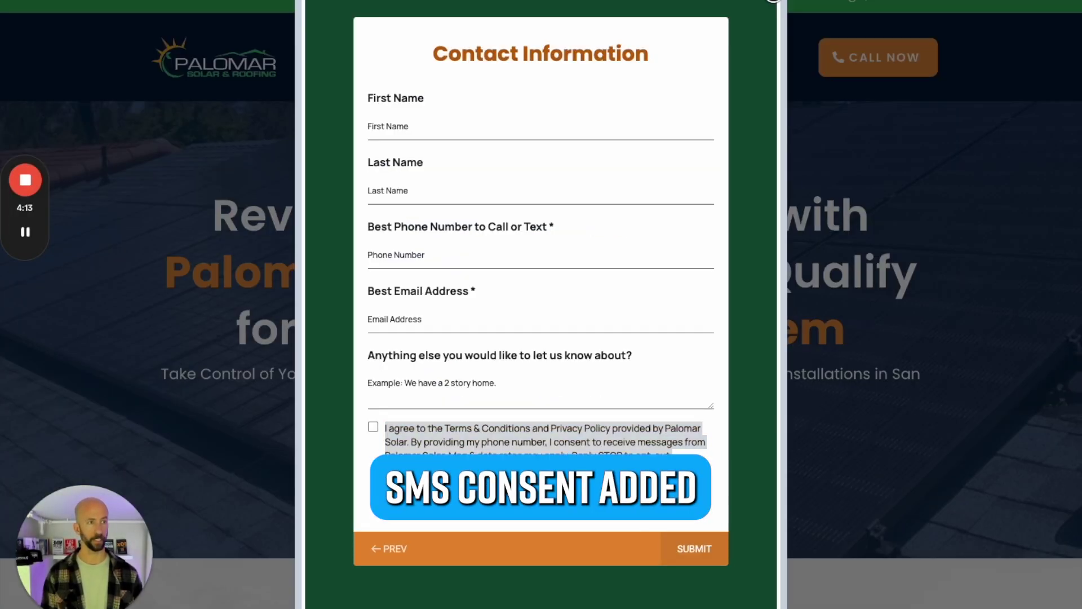
key("ctrl+Tab")
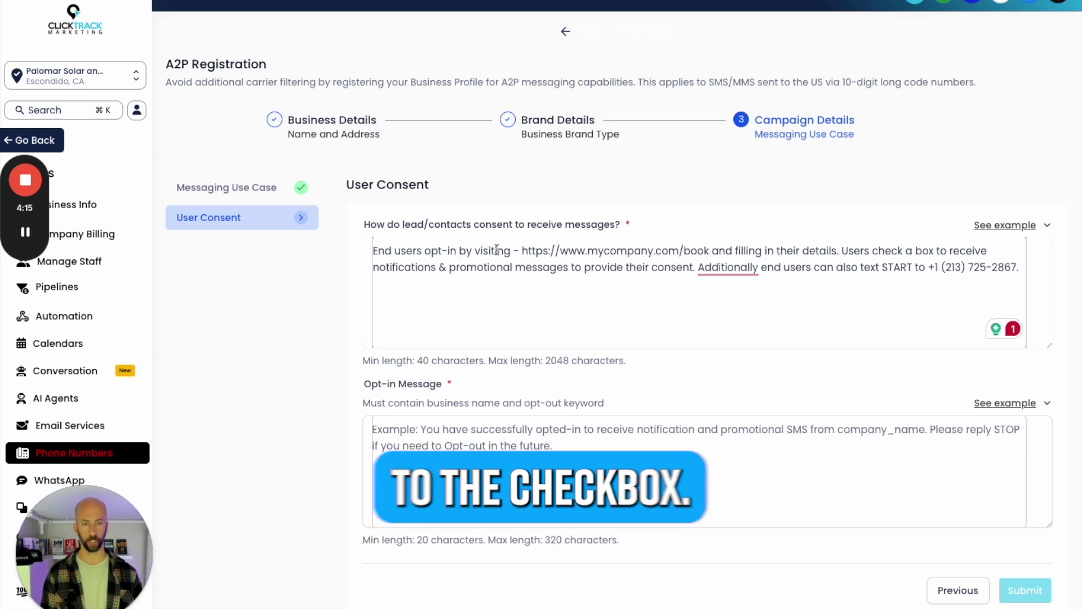
left_click_drag(522, 250, 707, 253)
key("super+v")
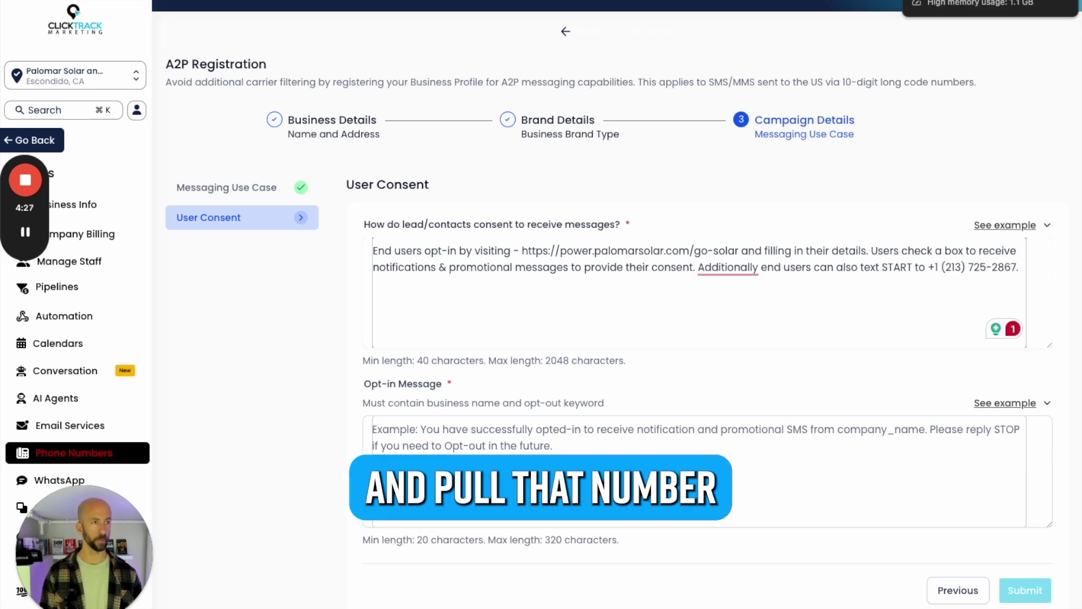
Duplicate the browser tab and bring up the Trust Center in the new copy.
right_click(797, 1)
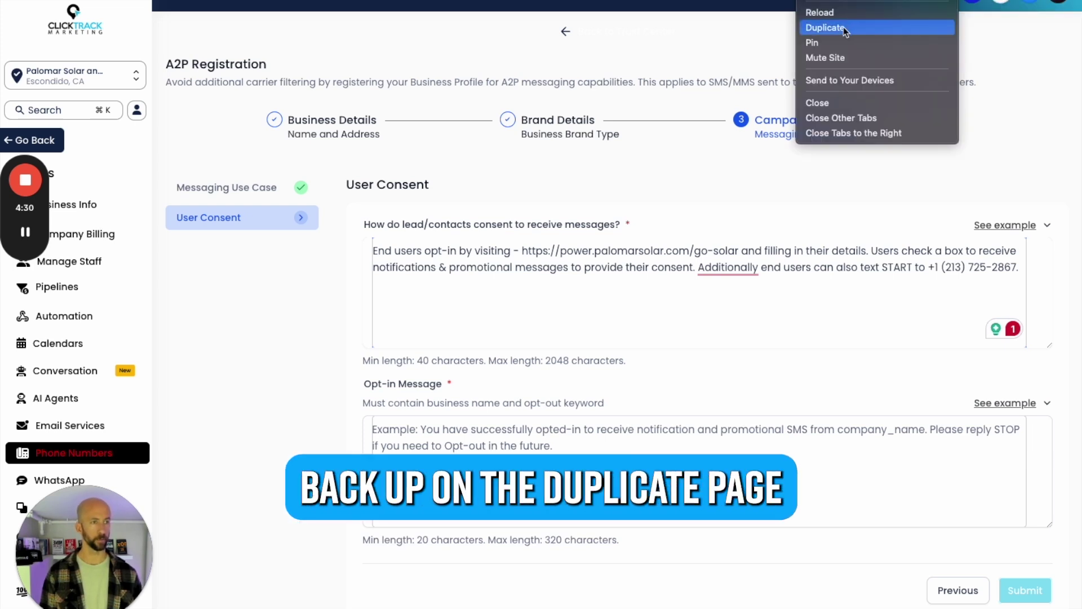
left_click(825, 28)
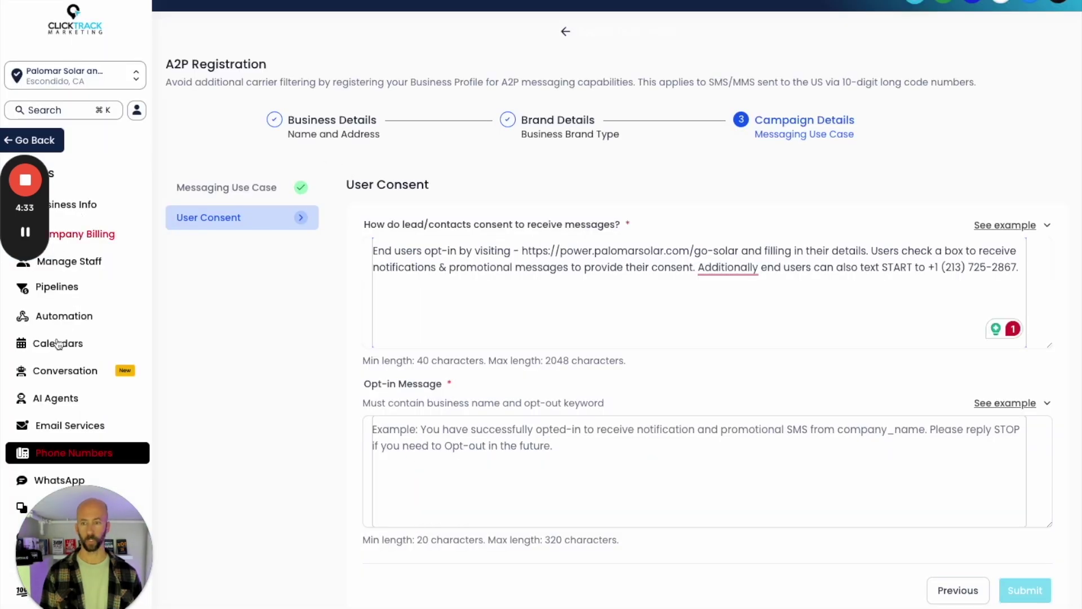
scroll(299, 45, "up", 1)
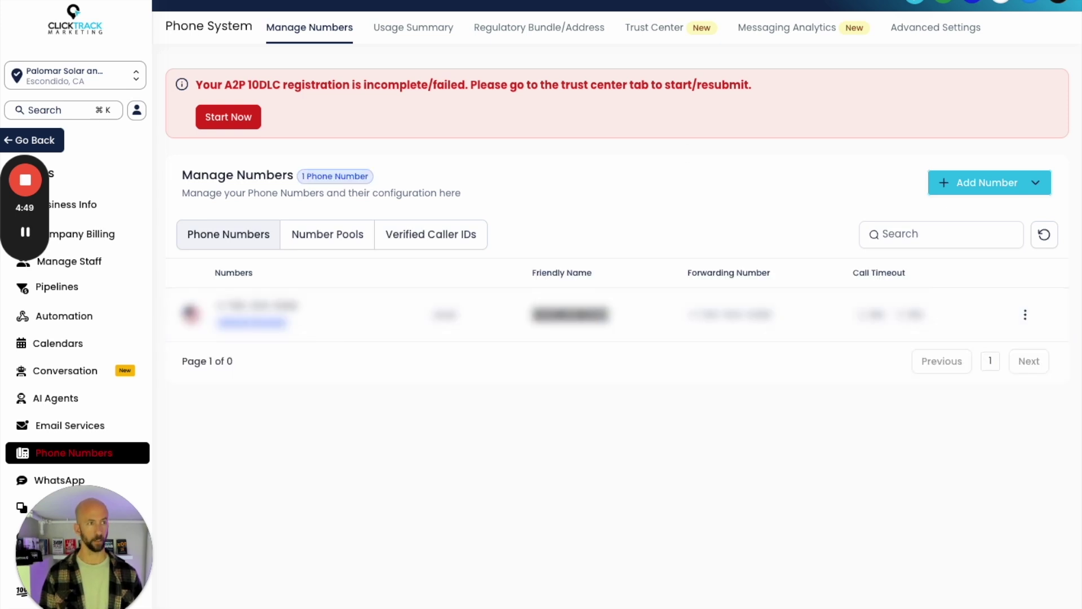
left_click(654, 27)
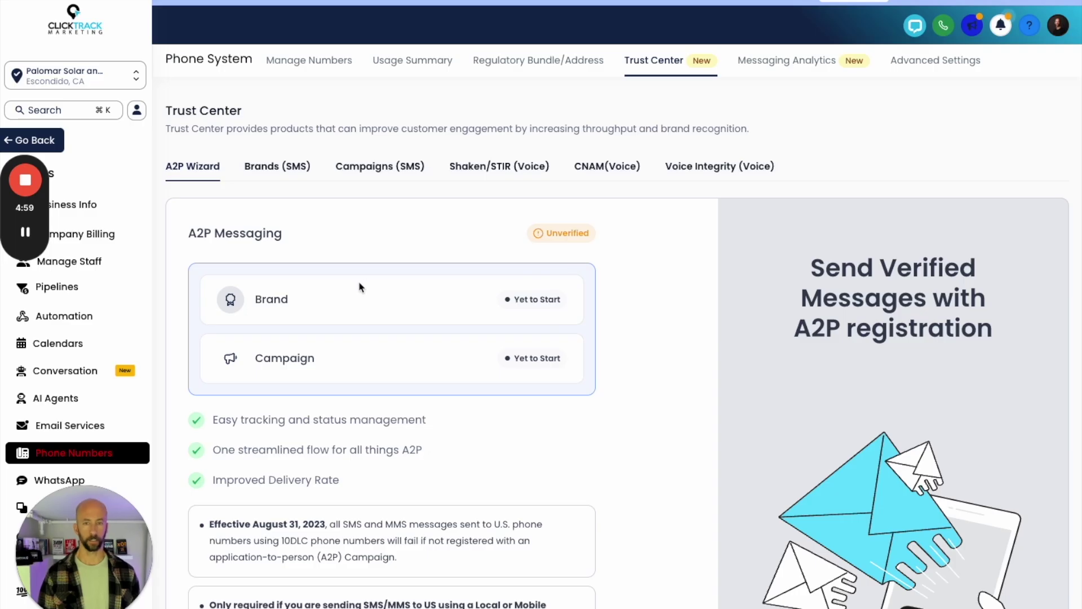
Start a new A2P registration and accept the prefilled profile, business, address and representative details.
scroll(359, 287, "down", 5)
left_click(270, 522)
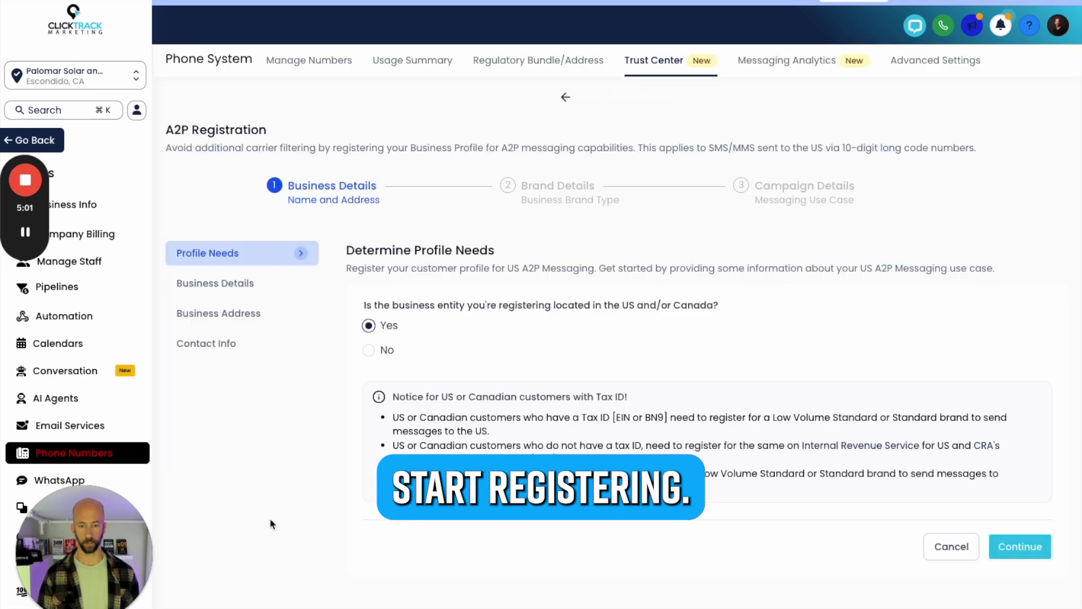
left_click(992, 546)
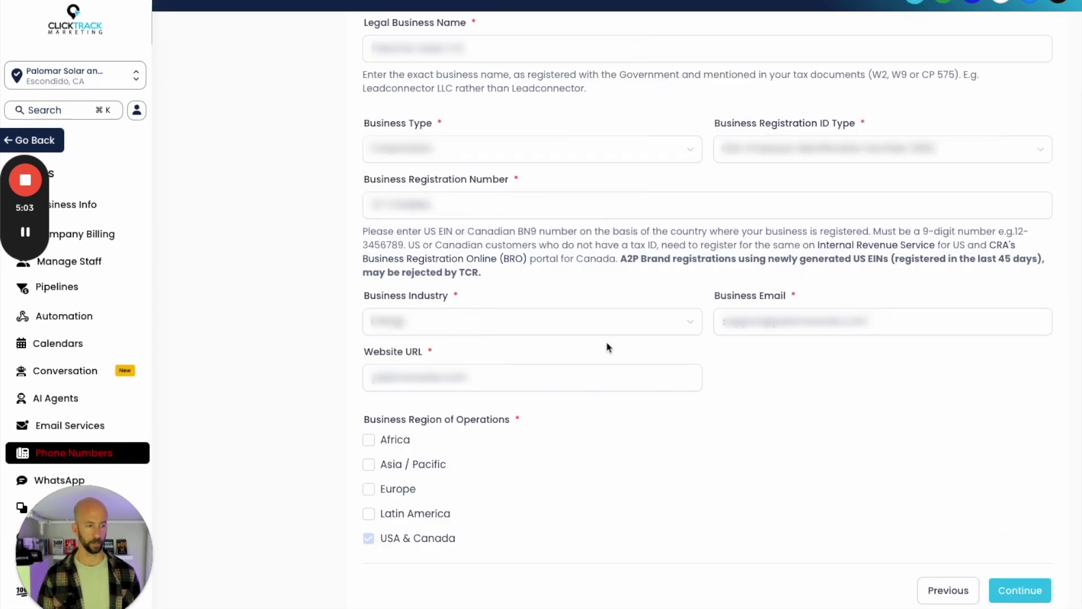
left_click(1019, 589)
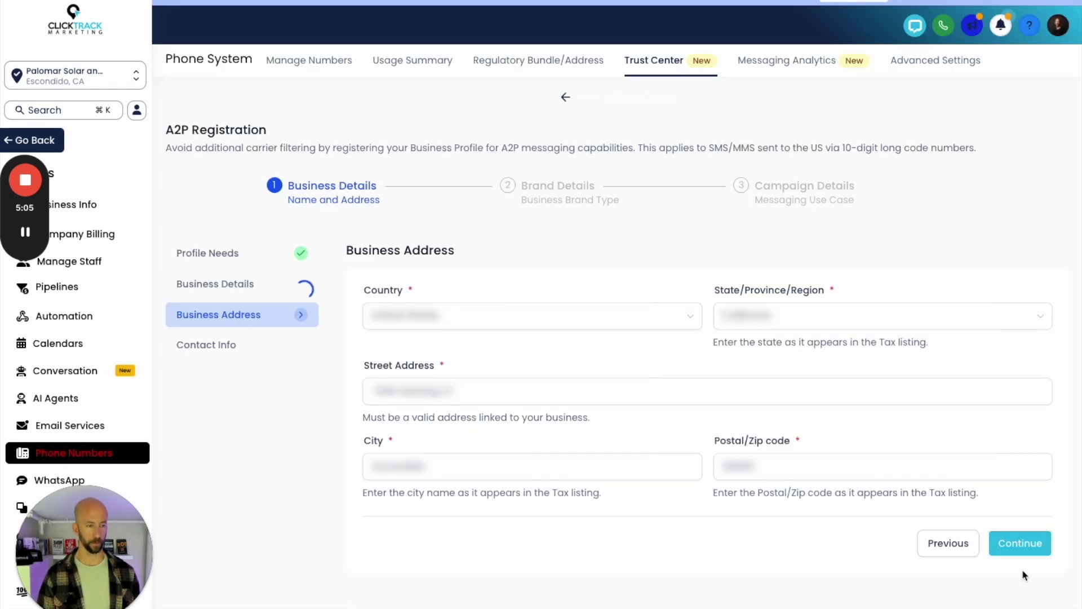
left_click(1019, 544)
left_click(1020, 535)
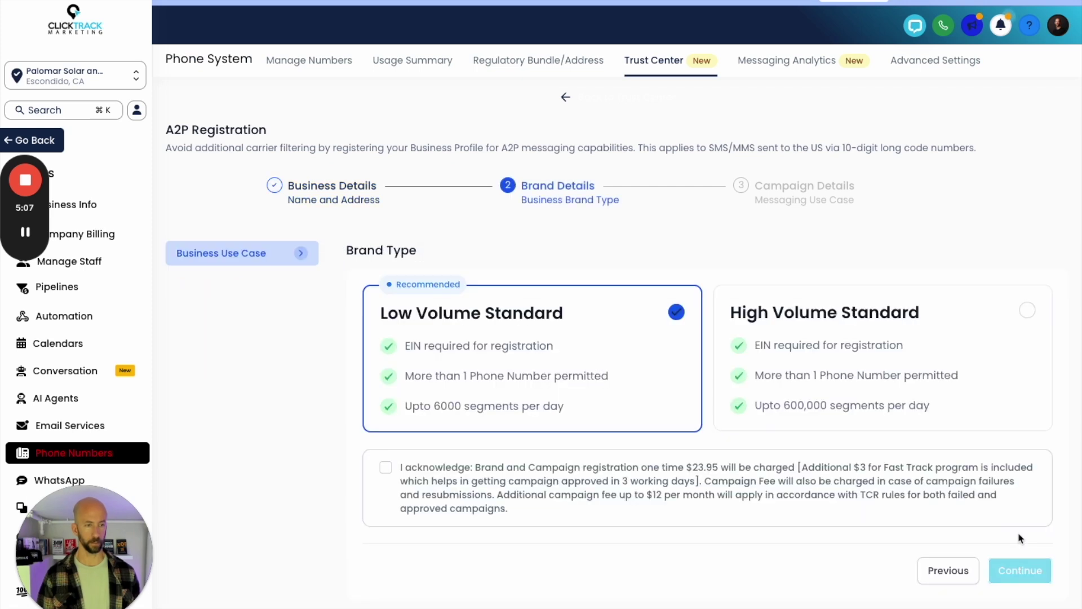
Acknowledge the Low Volume Standard registration fee and continue through campaign details to User Consent.
left_click(385, 468)
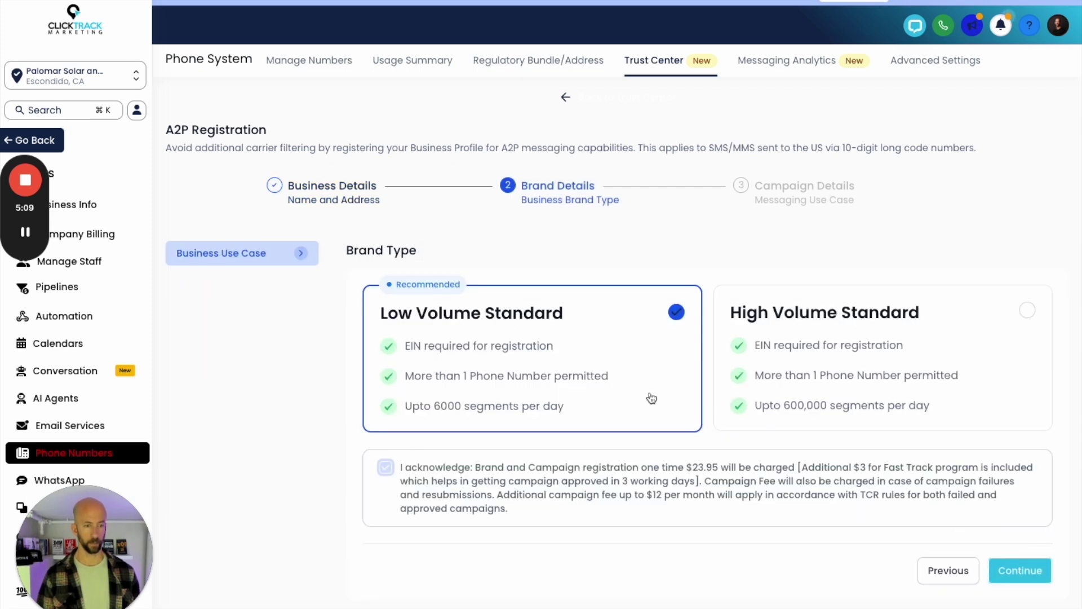
left_click(1021, 571)
scroll(973, 383, "down", 6)
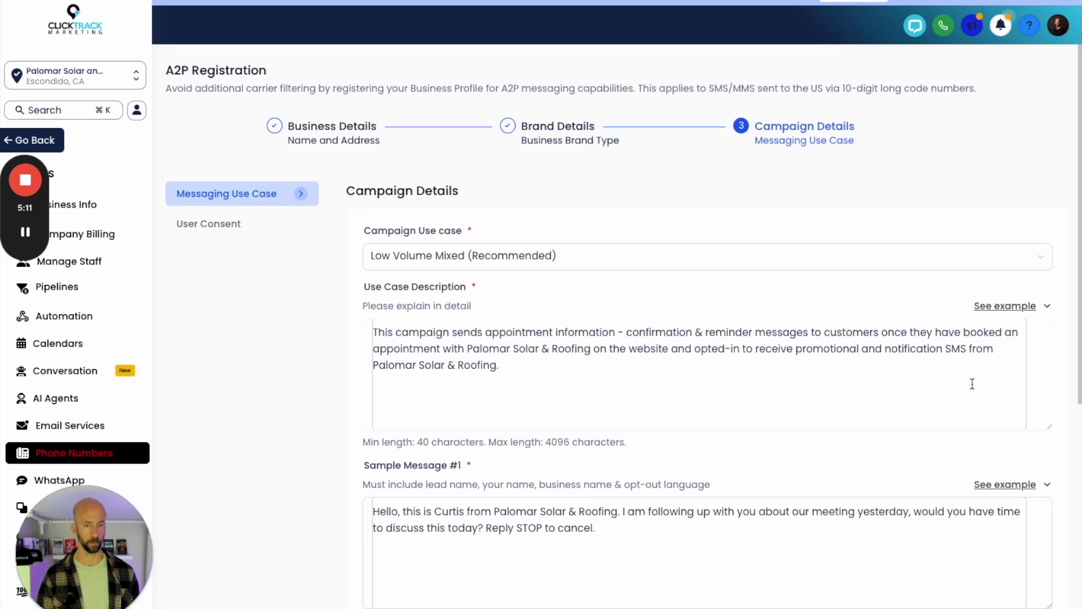
scroll(656, 259, "down", 2)
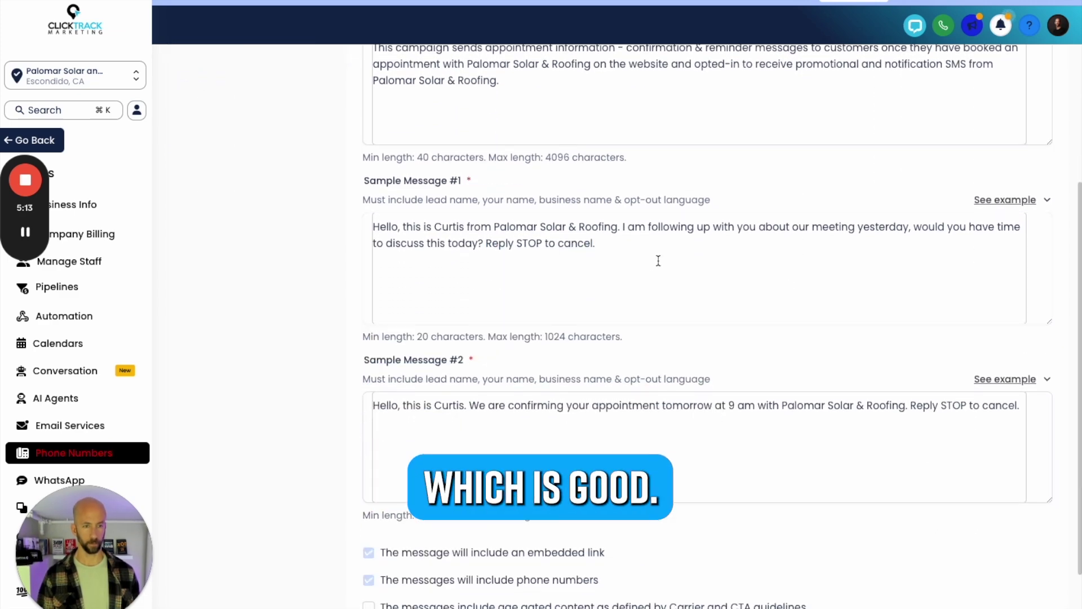
left_click(1013, 592)
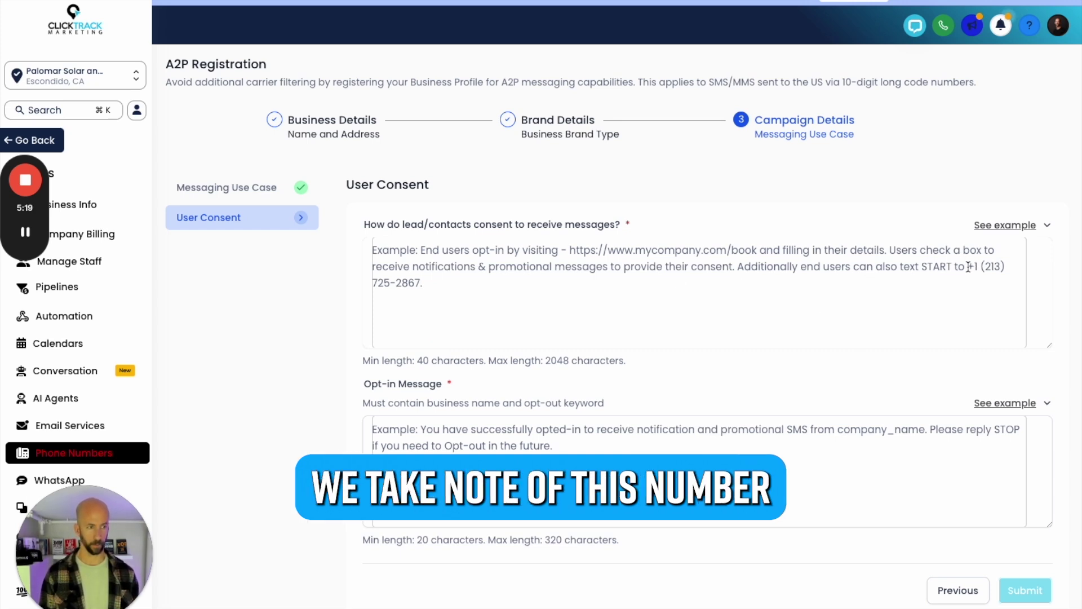
Paste the example consent wording into the consent answer box.
left_click(1004, 275)
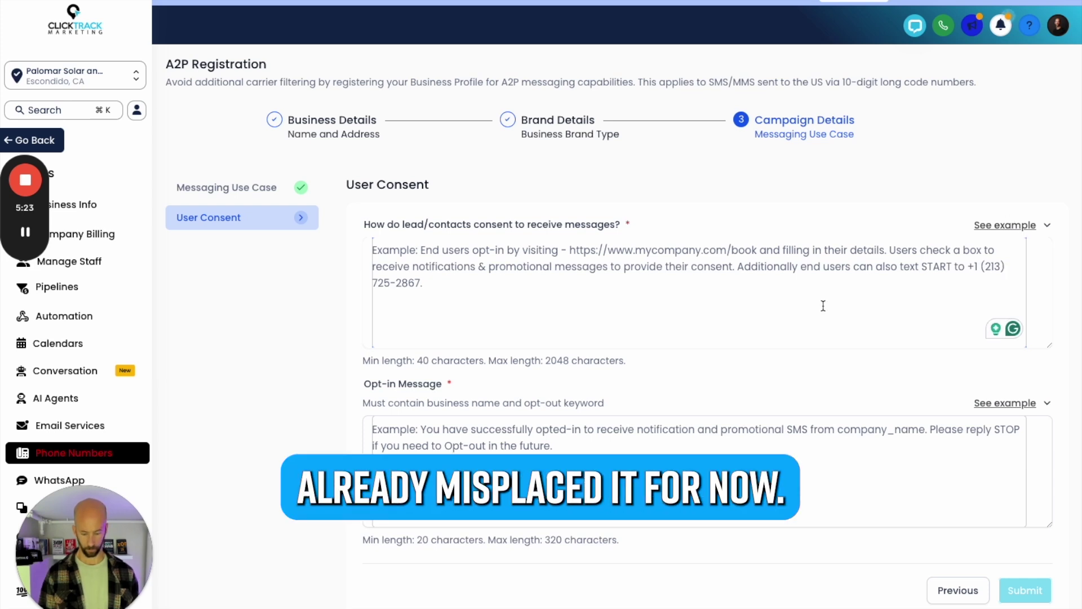
key("ctrl+v")
left_click(1001, 225)
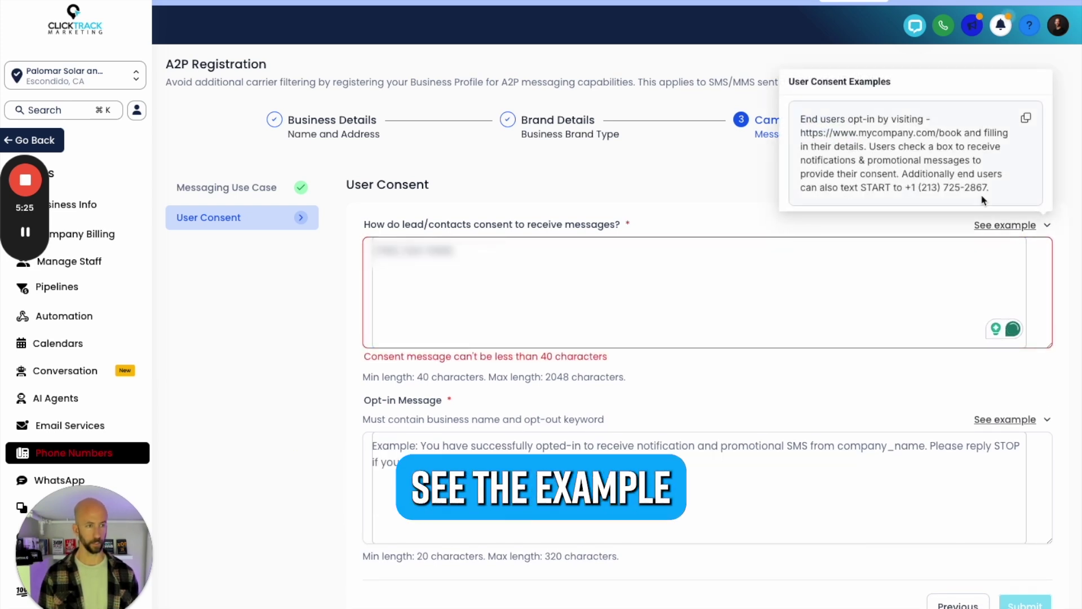
left_click(1026, 119)
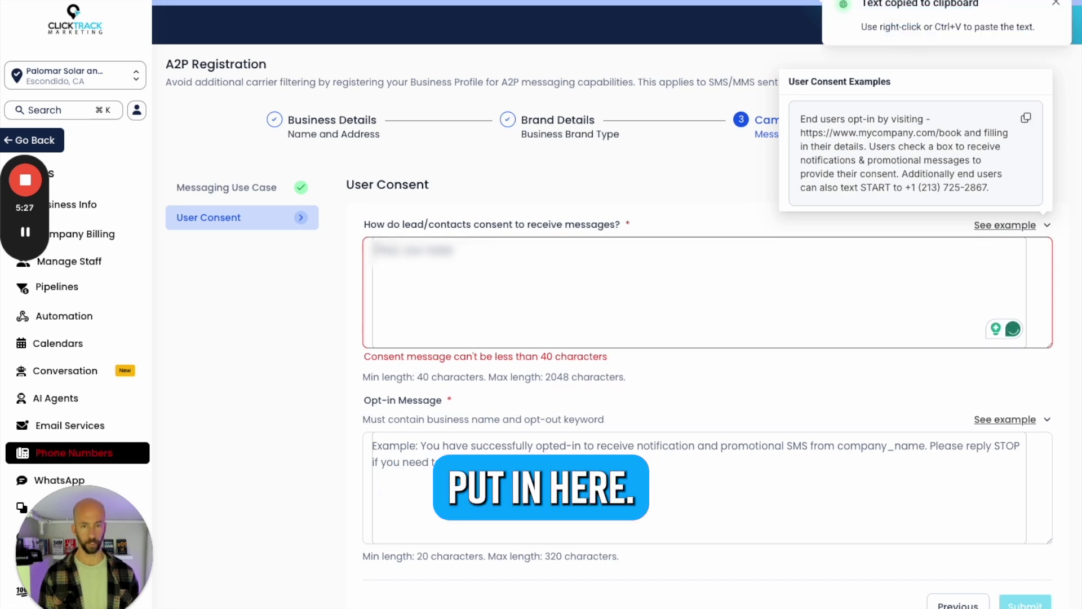
key("Return")
key("Return")
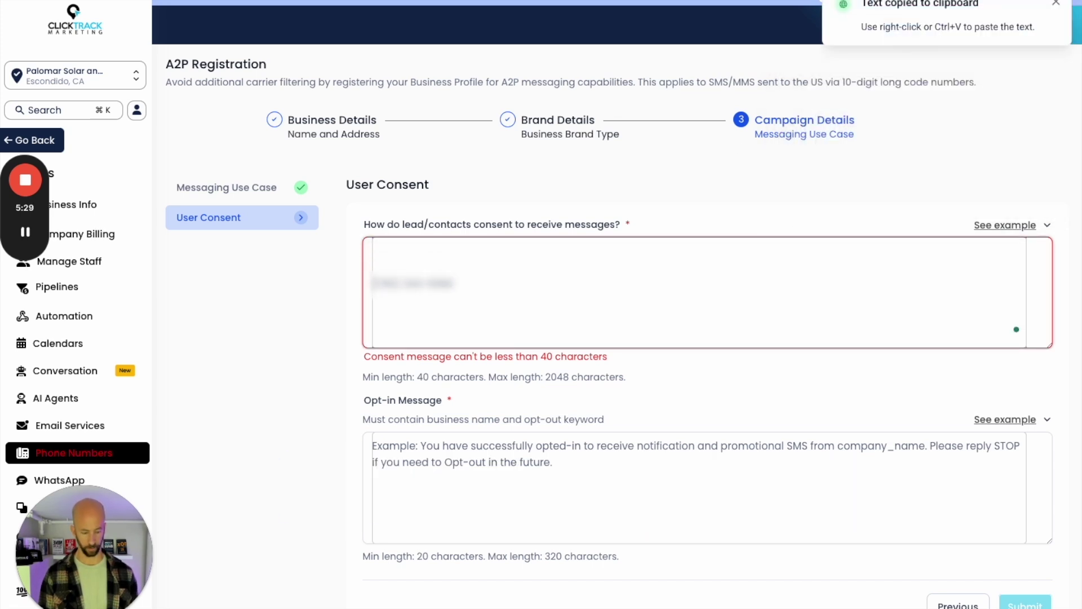
key("ctrl+v")
key("BackSpace")
key("BackSpace")
key("BackSpace")
key("BackSpace")
key("BackSpace")
key("BackSpace")
key("BackSpace")
key("BackSpace")
key("BackSpace")
key("BackSpace")
key("BackSpace")
key("BackSpace")
key("BackSpace")
key("BackSpace")
key("BackSpace")
key("BackSpace")
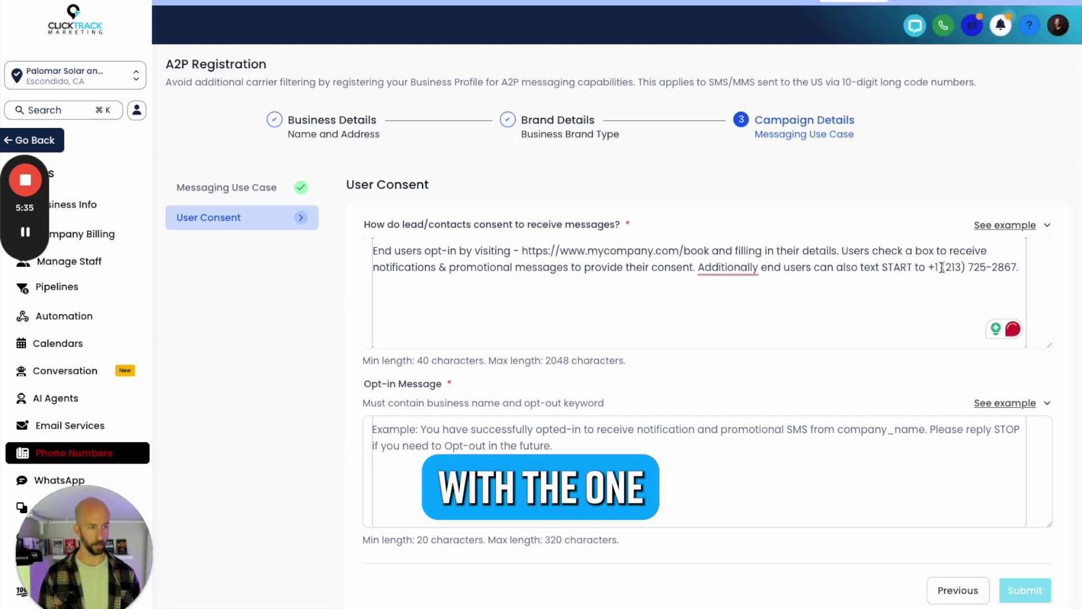
Swap the sample number and URL for Palomar's go-solar URL, adding a comma after 'Additionally'.
left_click_drag(942, 268, 1016, 266)
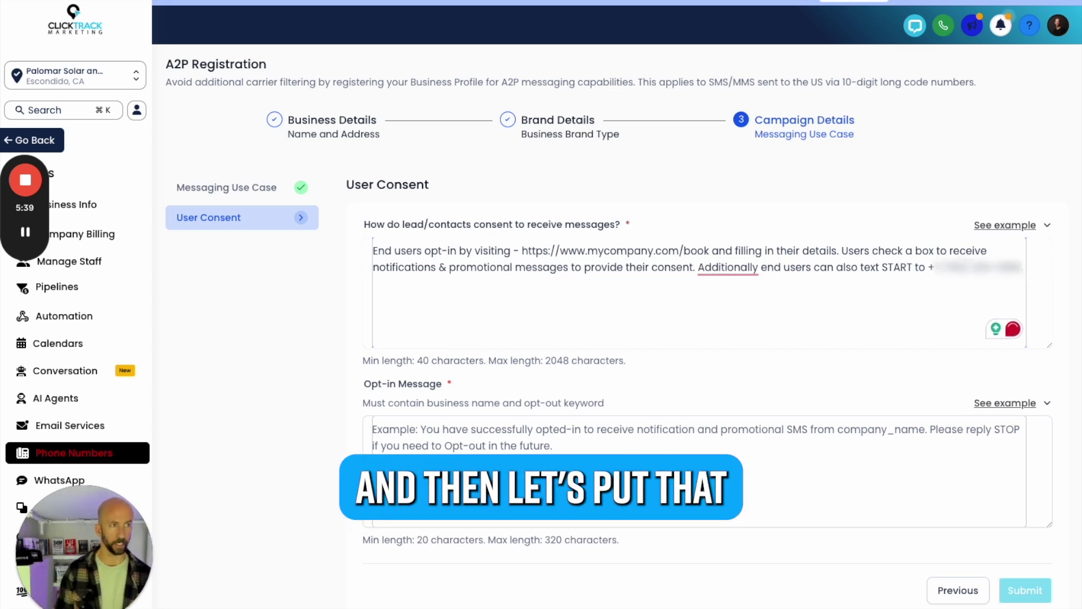
key("ctrl+Tab")
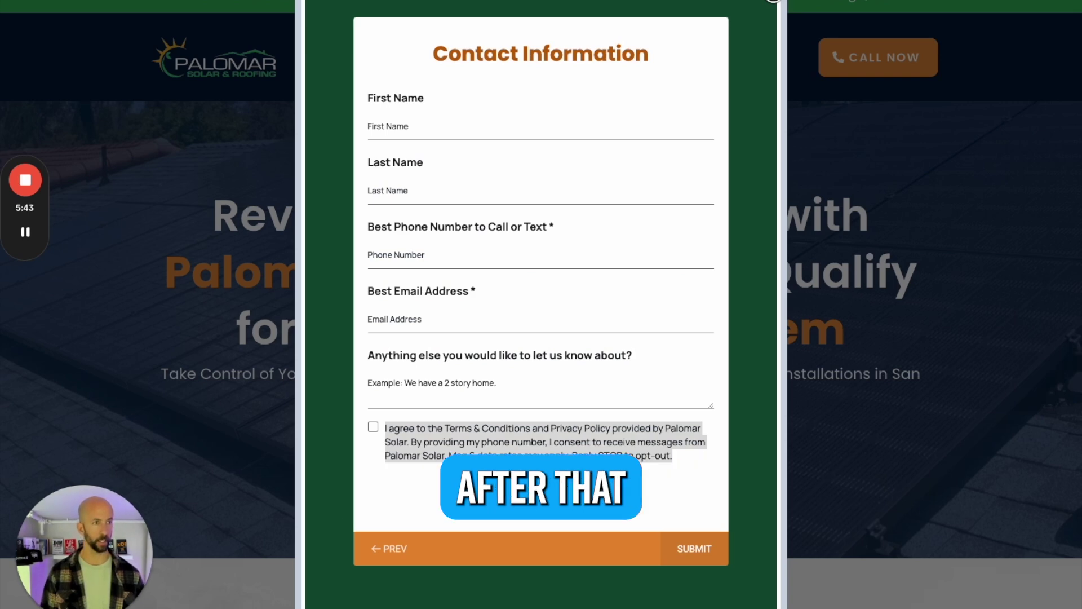
key("ctrl+Tab")
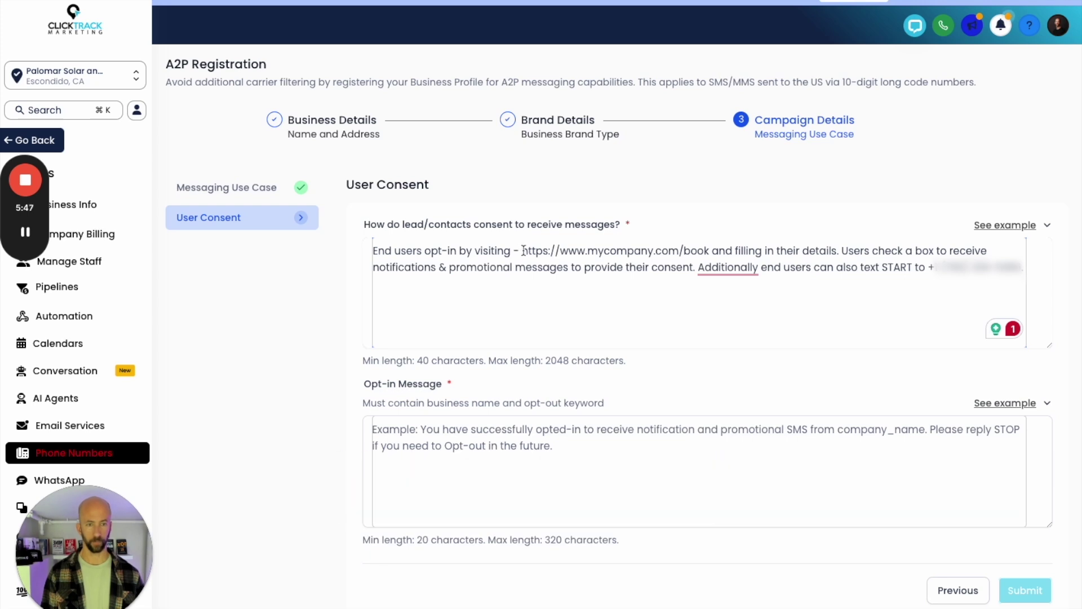
left_click_drag(522, 250, 710, 250)
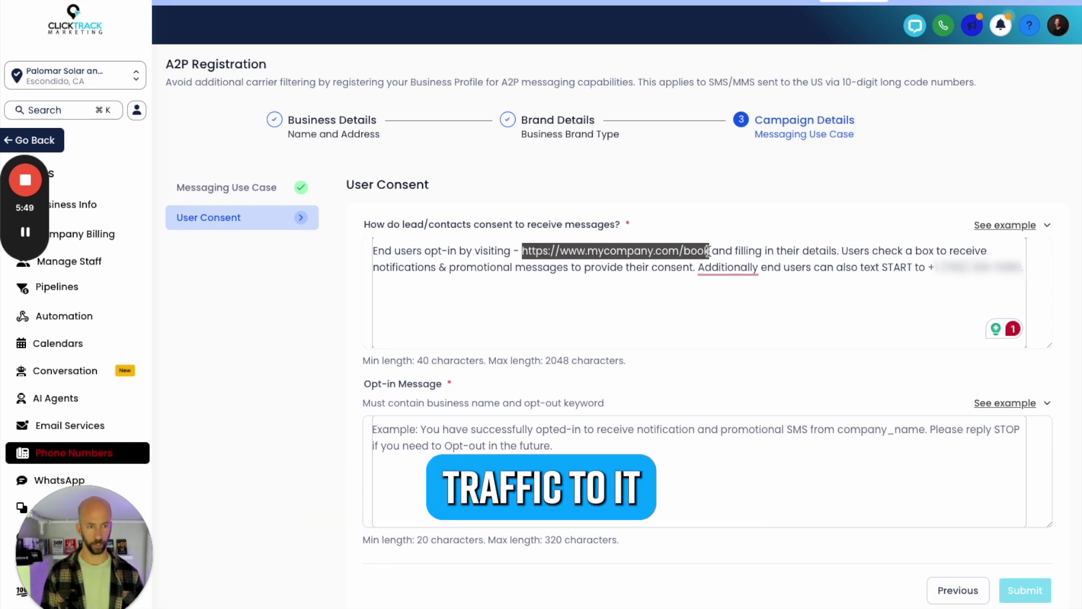
key("ctrl+v")
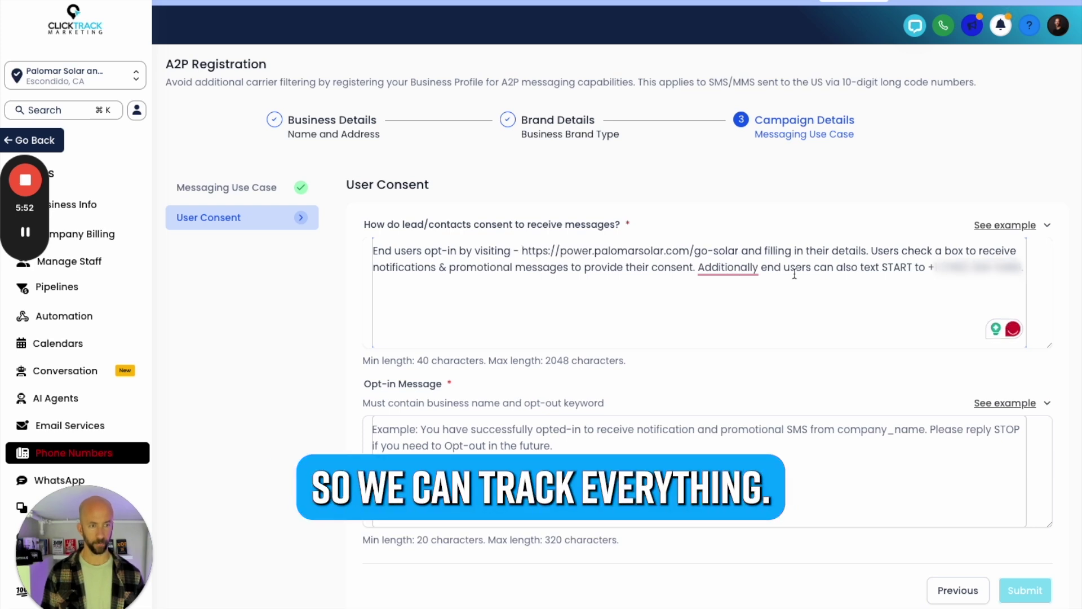
left_click(733, 268)
left_click(733, 309)
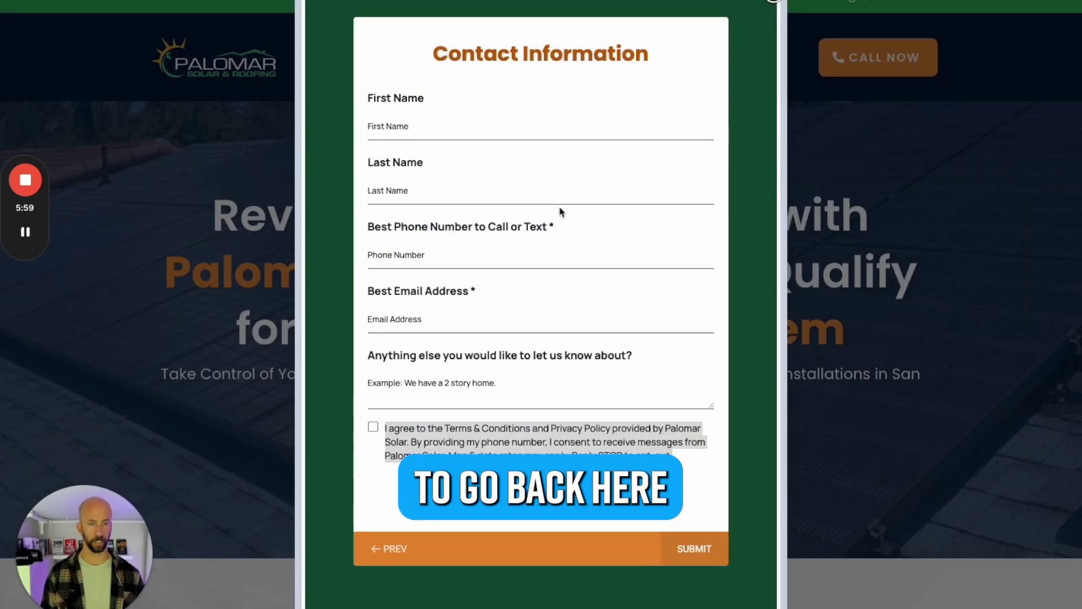
Copy the Palomar form's checkbox consent text into the Opt-in Message, then submit the registration.
triple_click(474, 428)
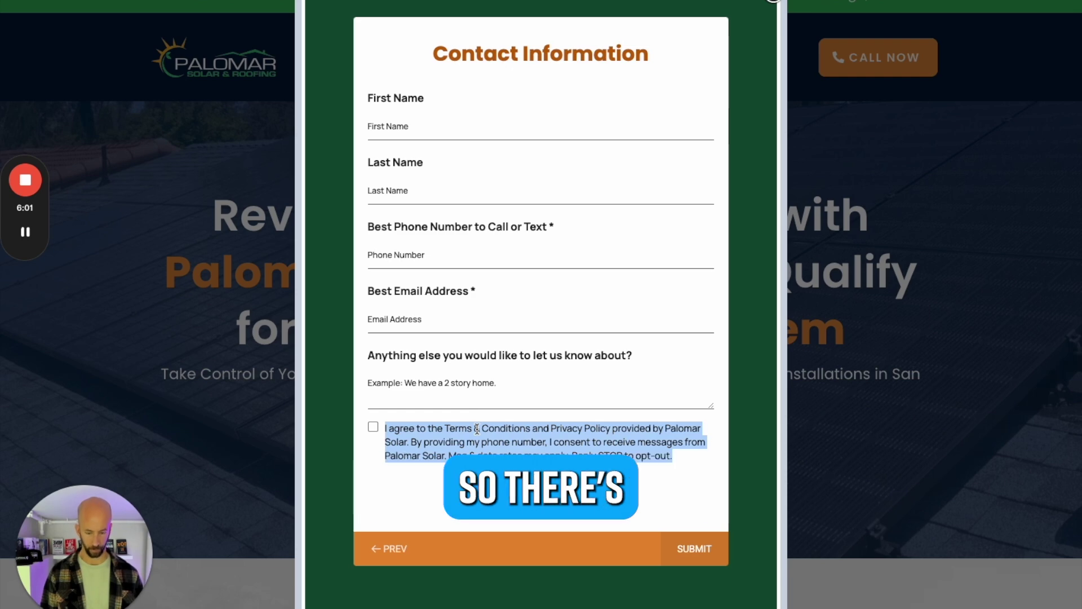
key("ctrl+Tab")
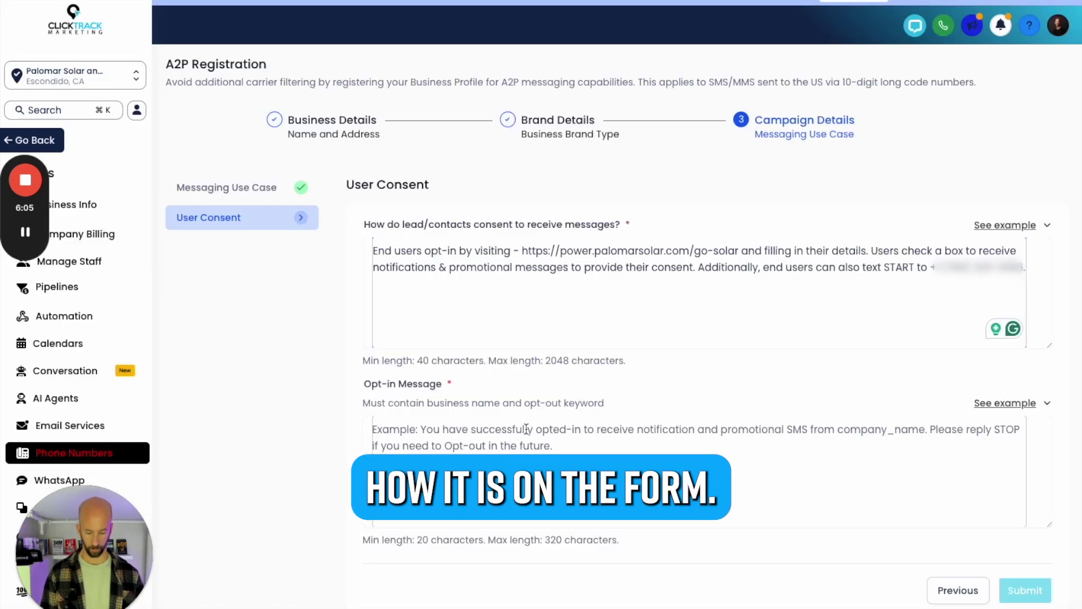
left_click(566, 438)
key("ctrl+v")
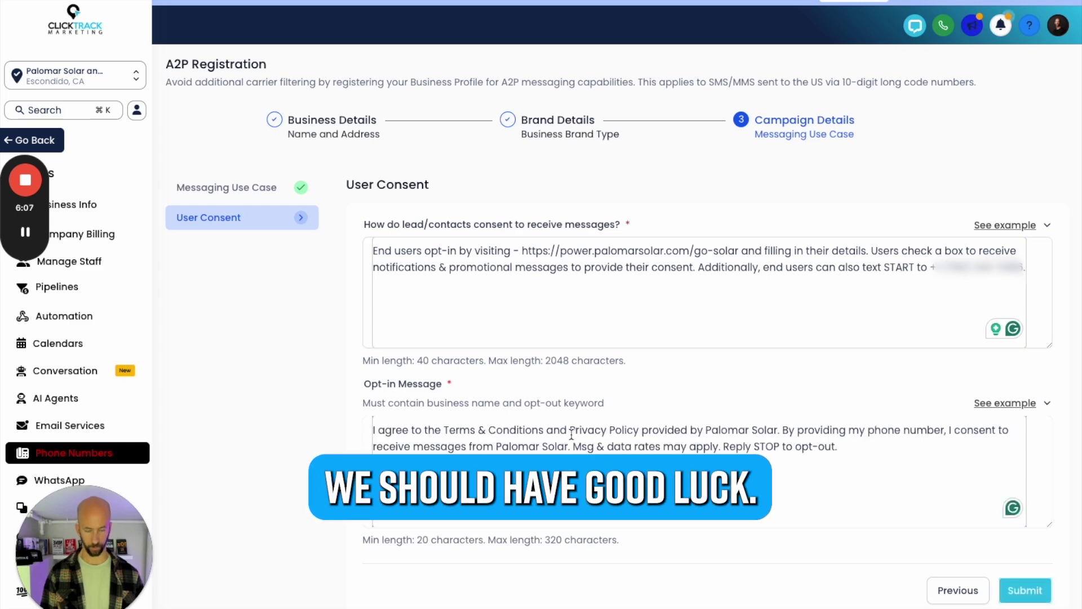
key("ctrl+v")
key("ctrl+z")
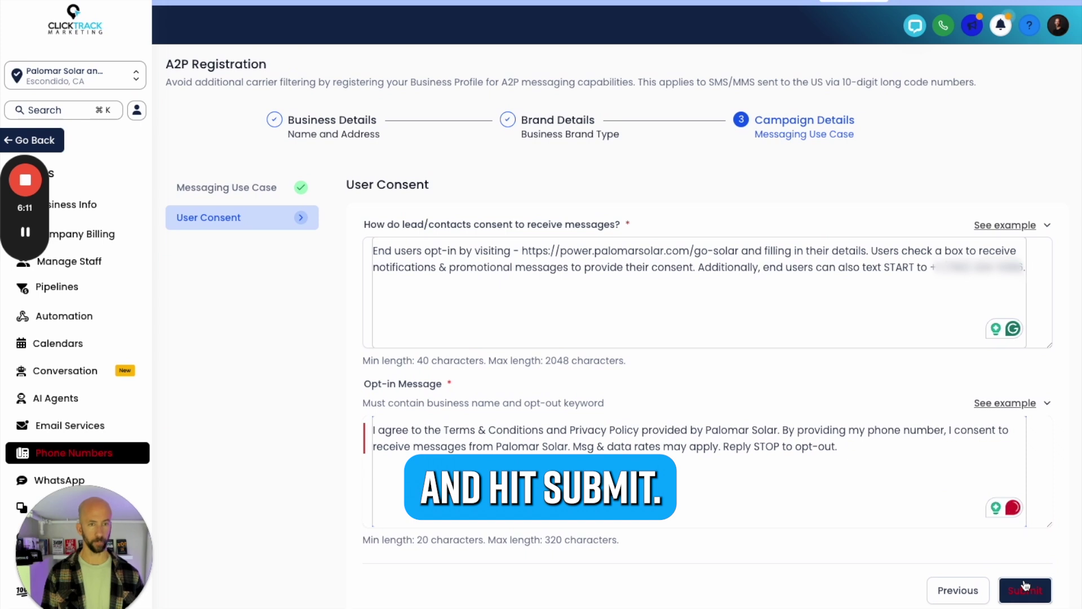
left_click(1025, 588)
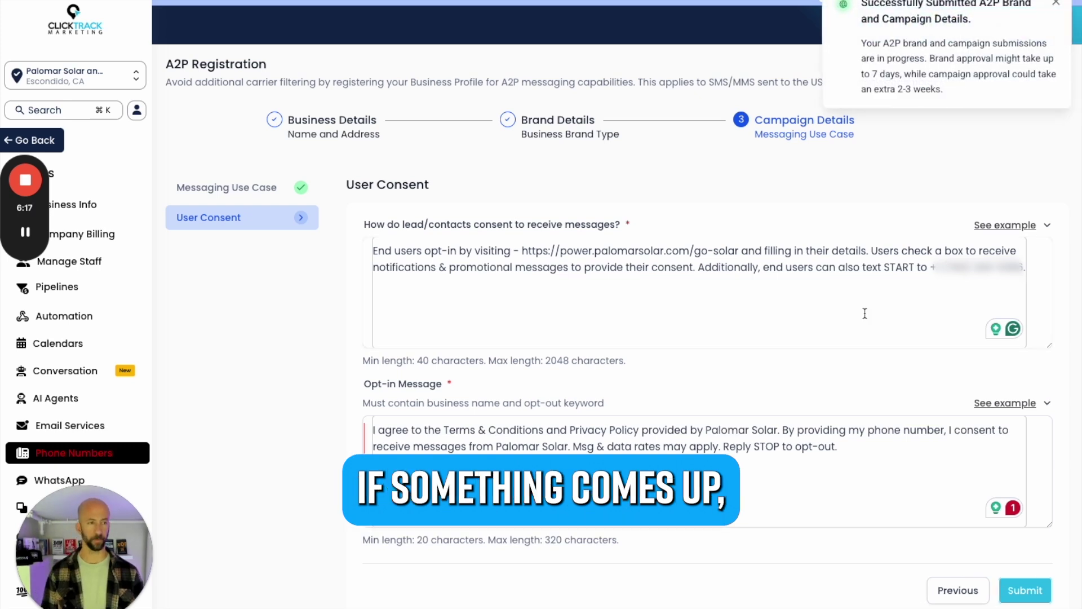
left_click(1057, 4)
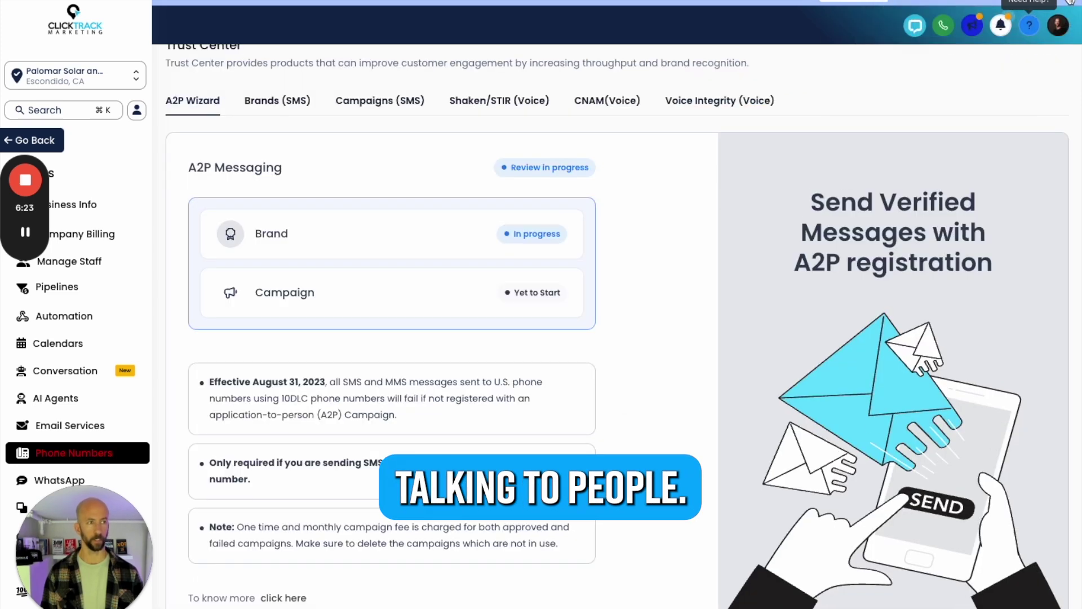
scroll(855, 79, "down", 1)
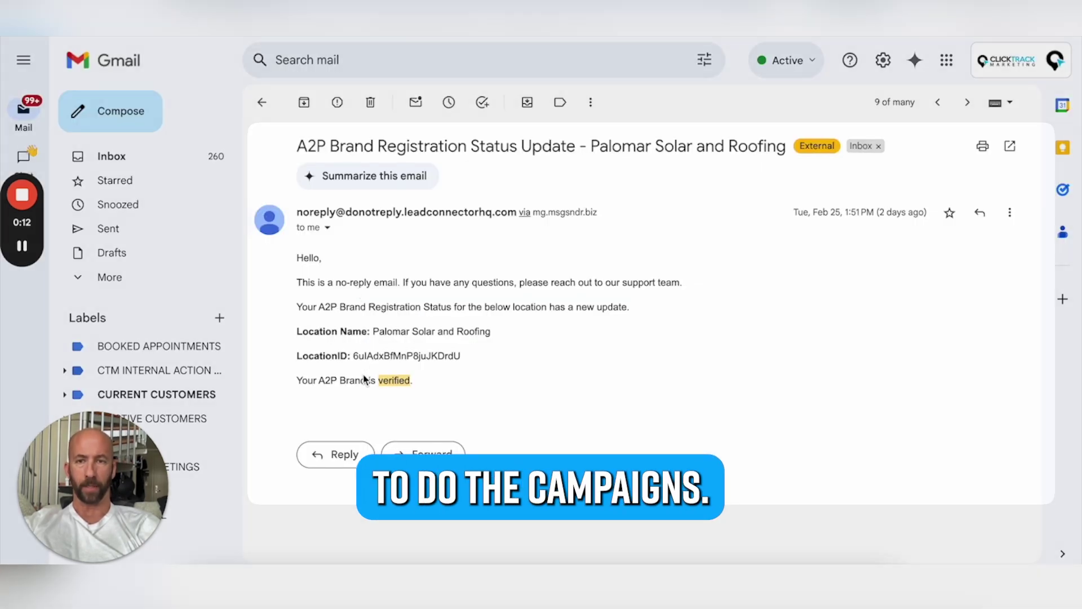
Confirm the Gmail message says 'Your A2P Brand is verified.' and go back to the Trust Center.
triple_click(341, 381)
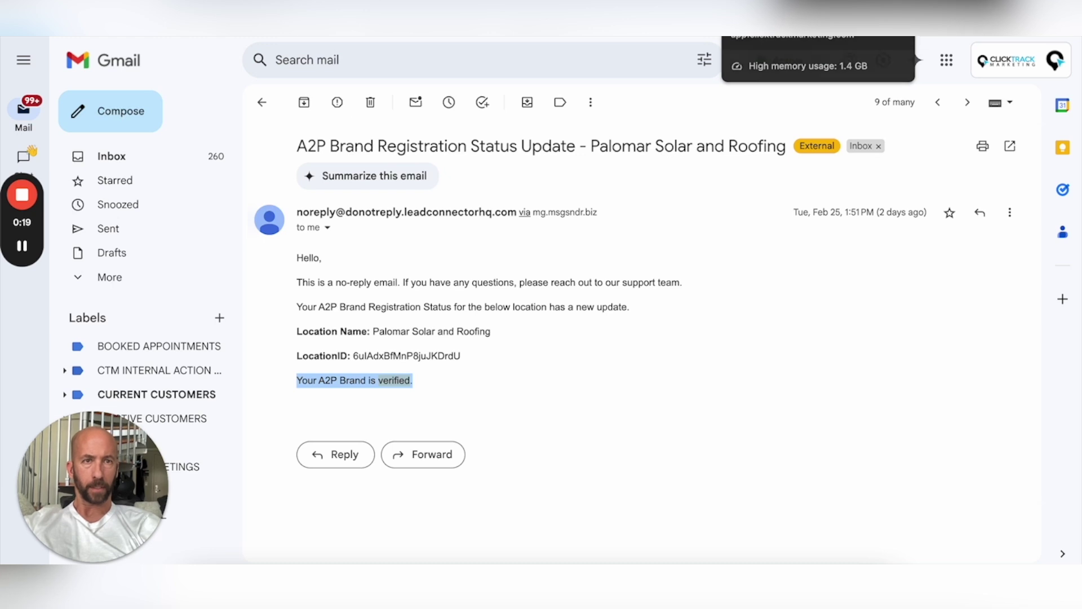
left_click(820, 35)
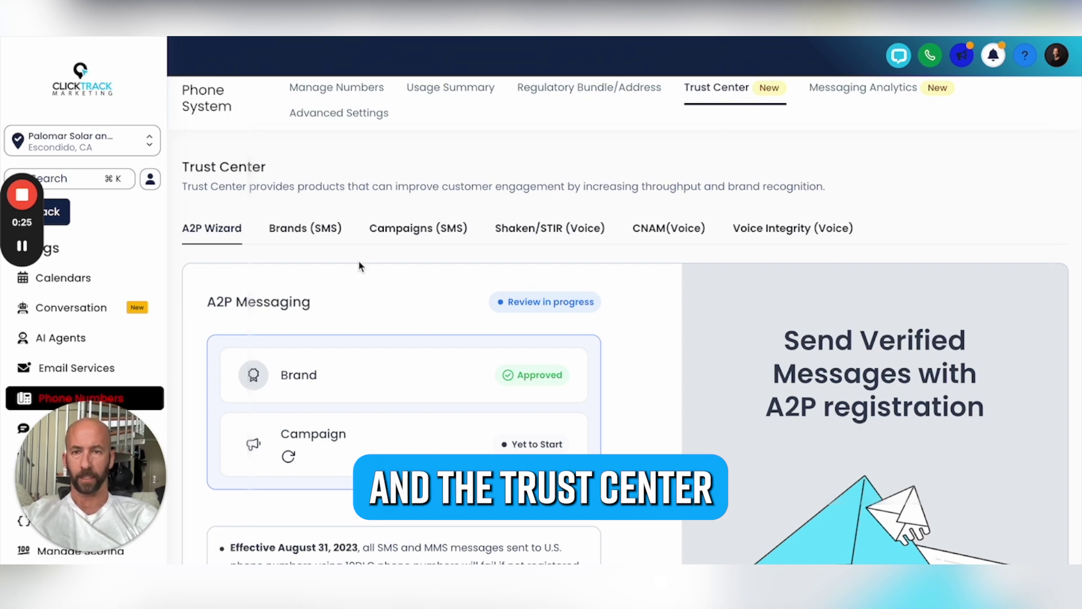
Review the campaign details and user consent, tick the acknowledgement, submit, and dismiss the success notice.
scroll(361, 266, "down", 1)
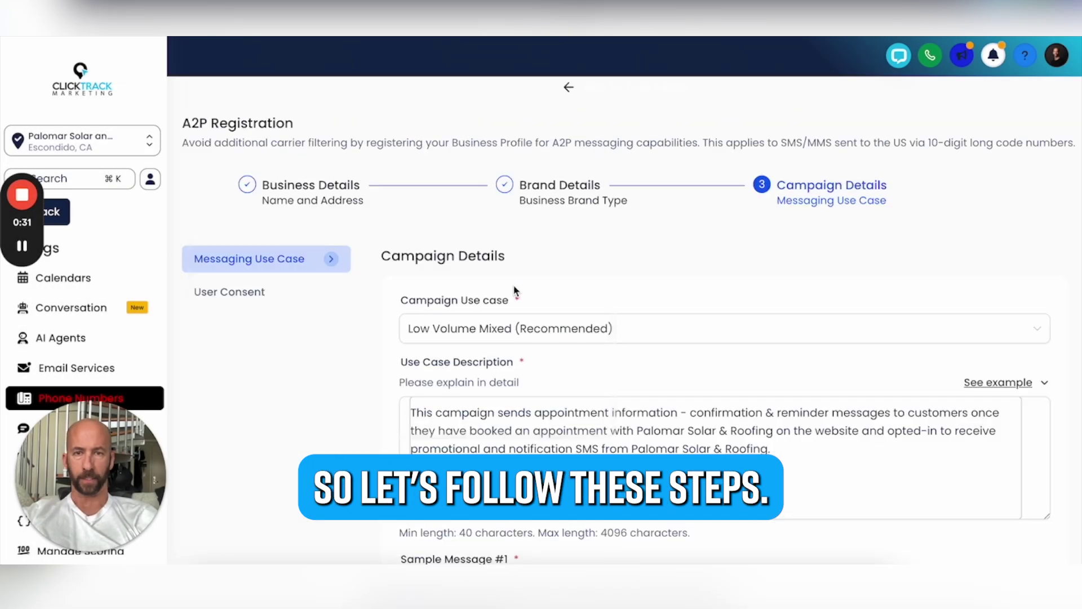
scroll(514, 290, "down", 2)
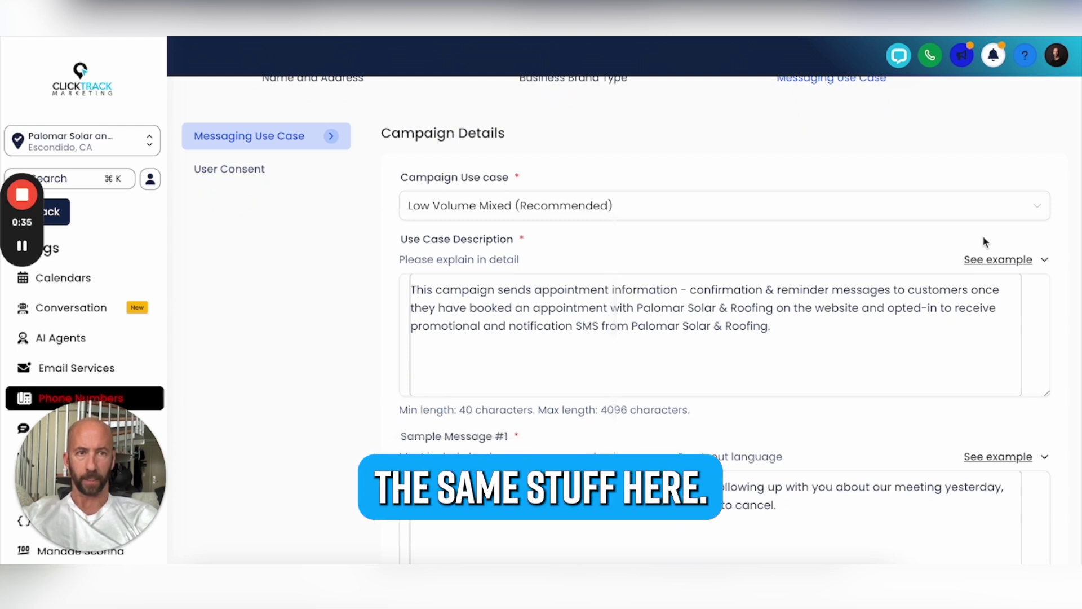
scroll(923, 295, "down", 3)
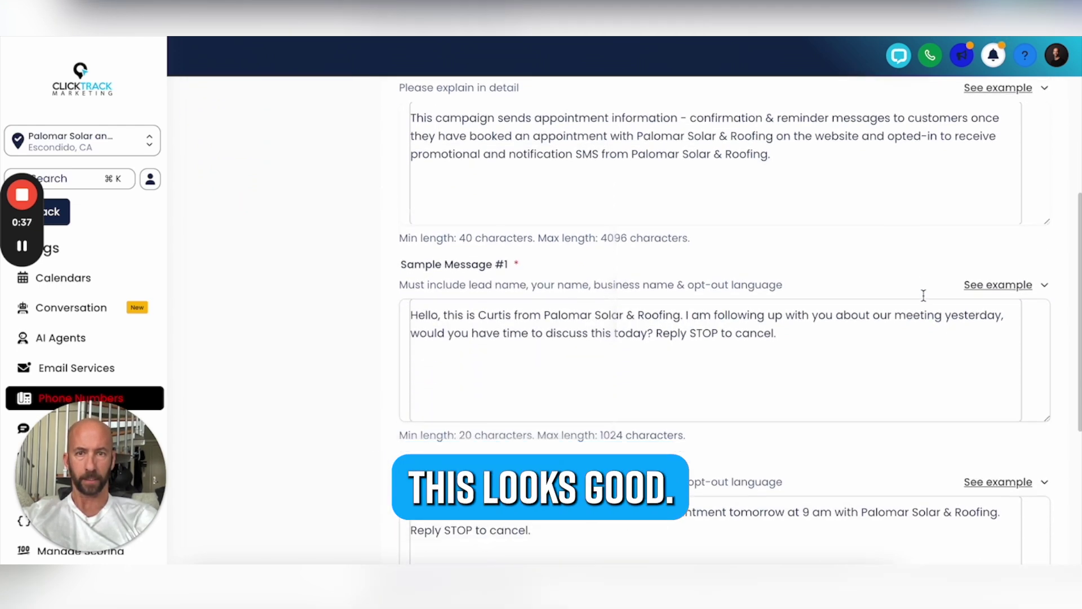
scroll(838, 311, "down", 3)
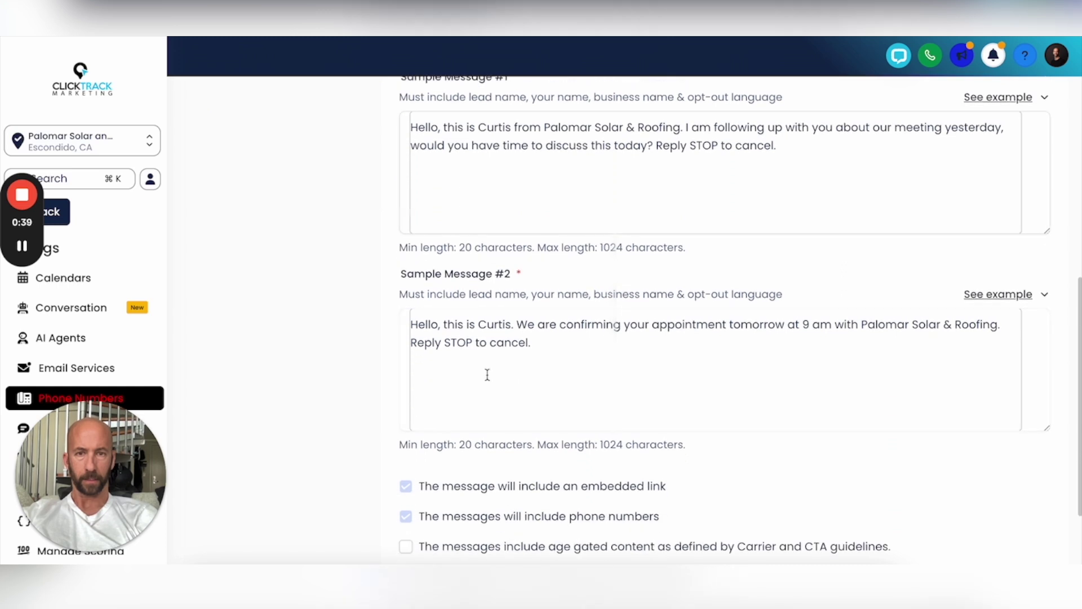
scroll(759, 350, "down", 2)
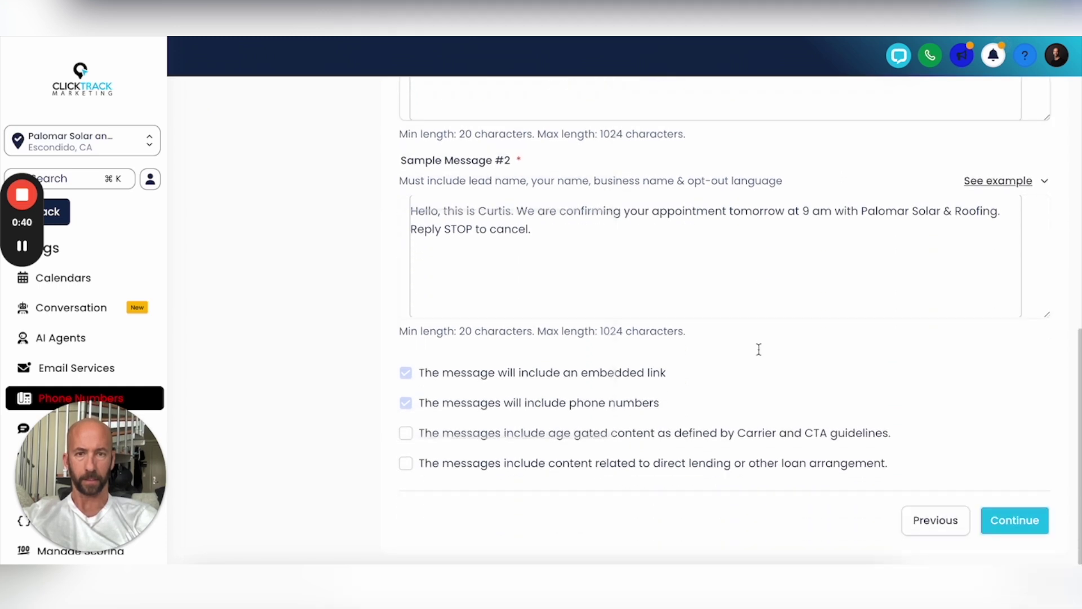
left_click(1021, 520)
scroll(650, 237, "up", 4)
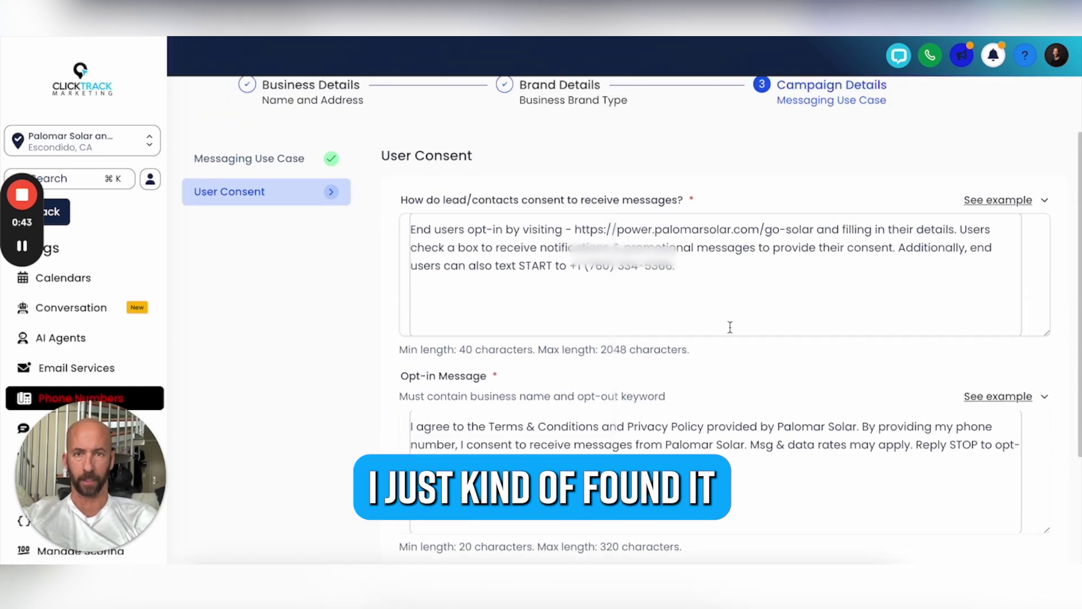
scroll(735, 241, "down", 4)
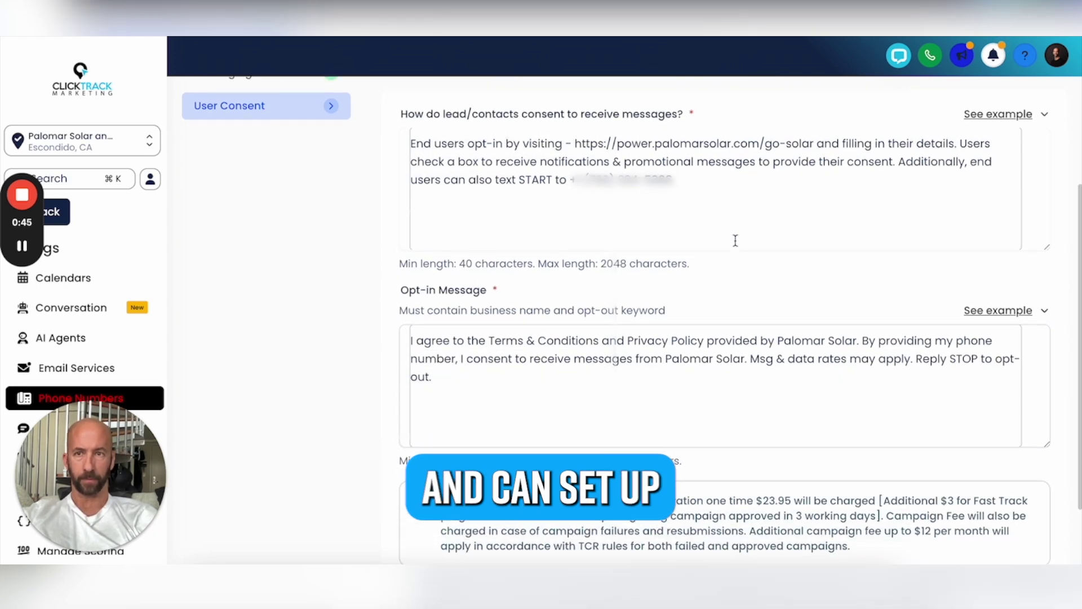
left_click(425, 408)
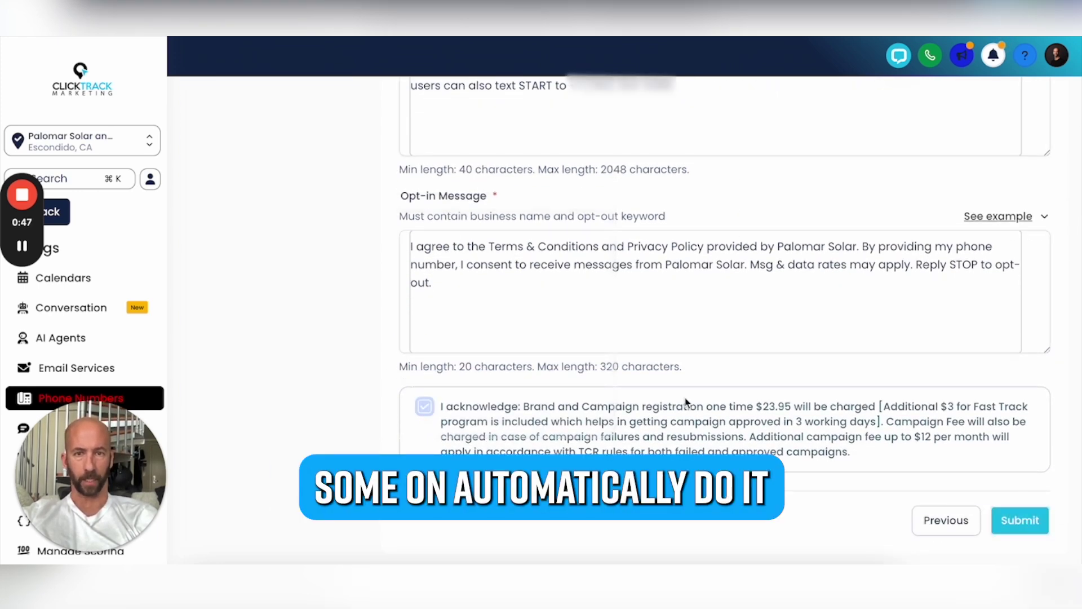
left_click(1025, 520)
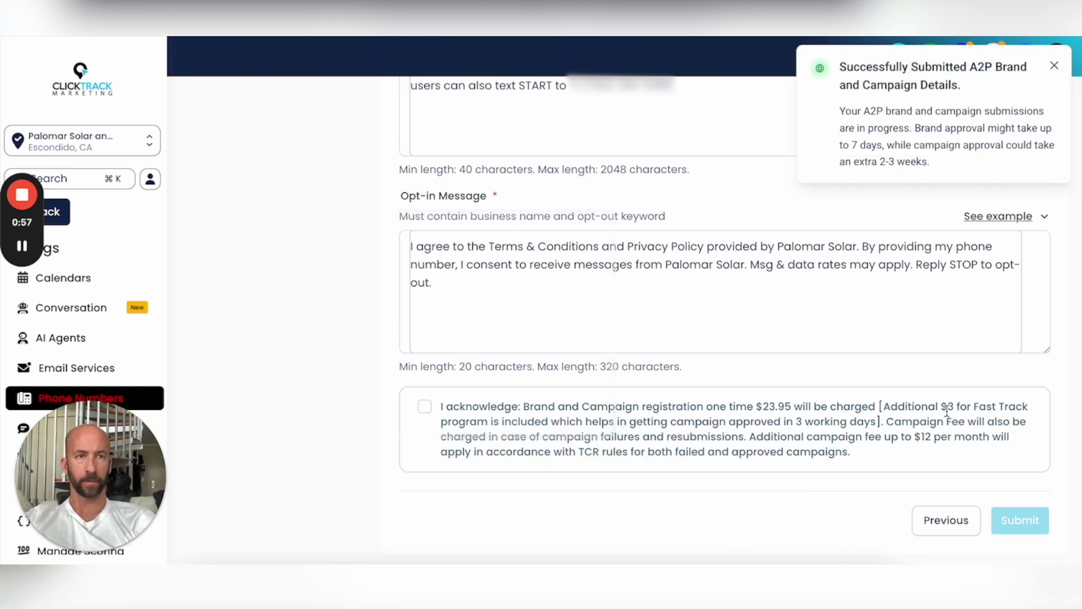
left_click(1055, 67)
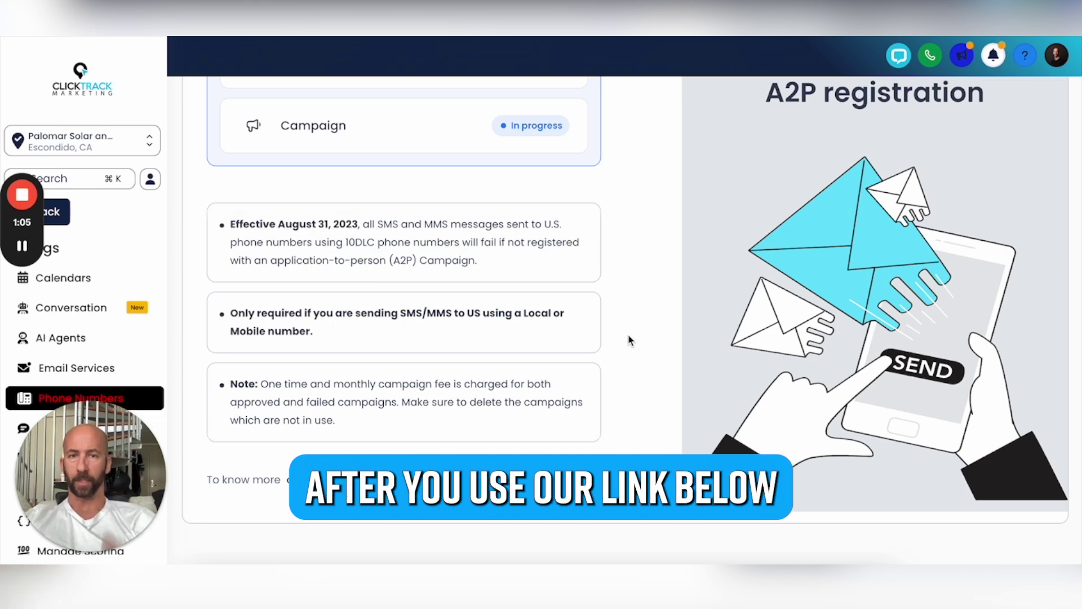
scroll(646, 369, "up", 2)
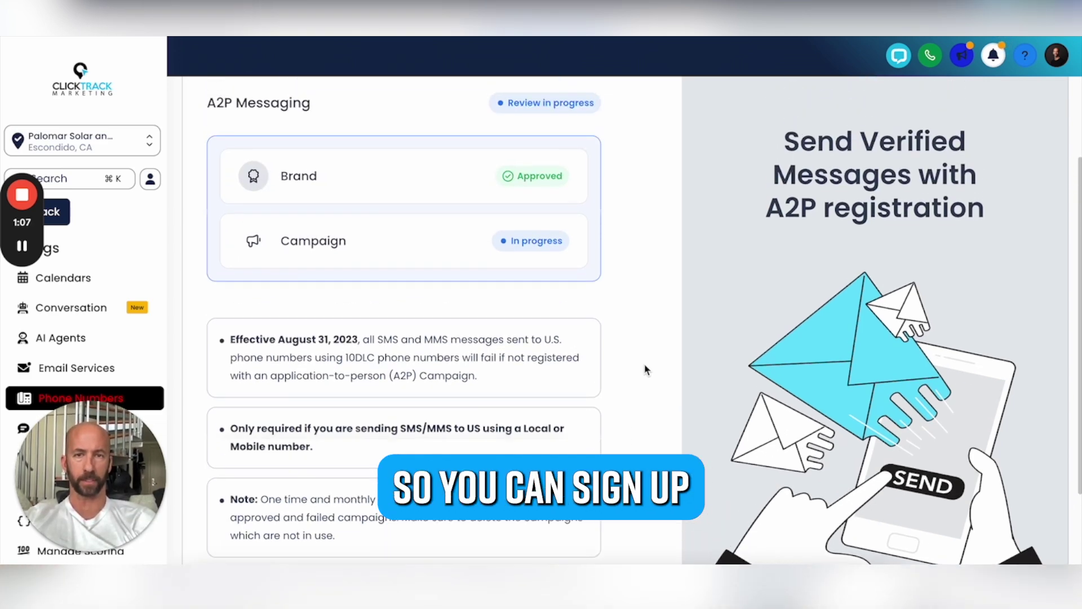
scroll(647, 370, "up", 4)
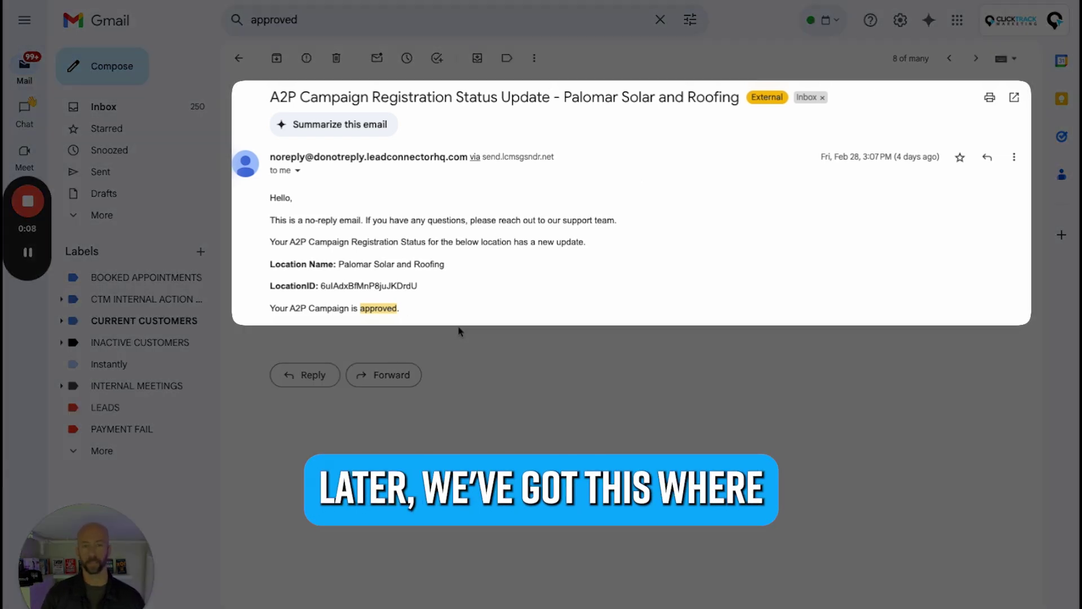
Check the Gmail campaign registration status line, then switch back to the CRM tab.
triple_click(336, 241)
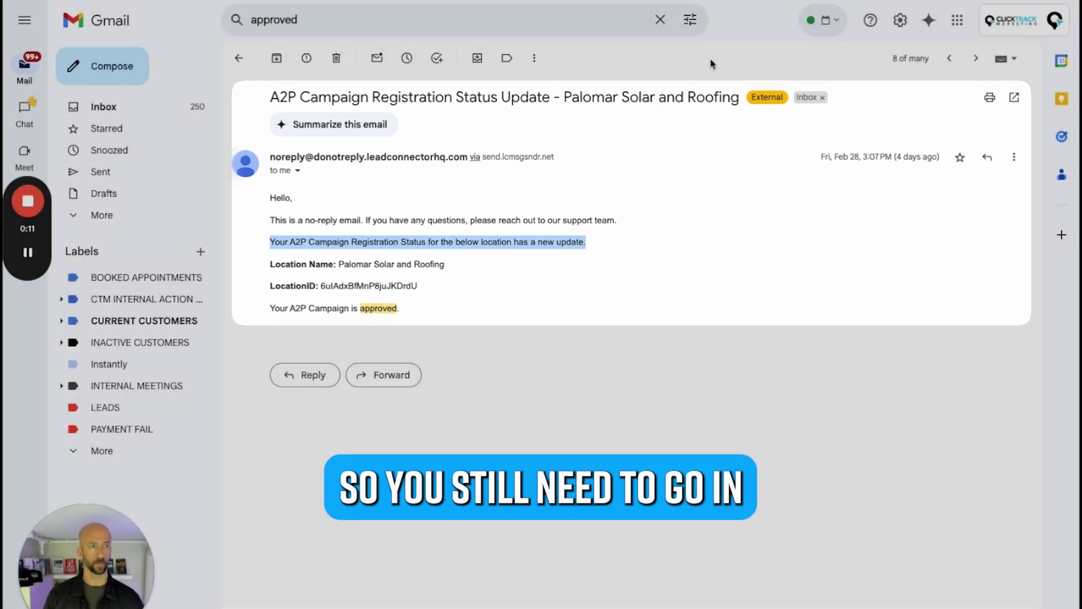
key("ctrl+Tab")
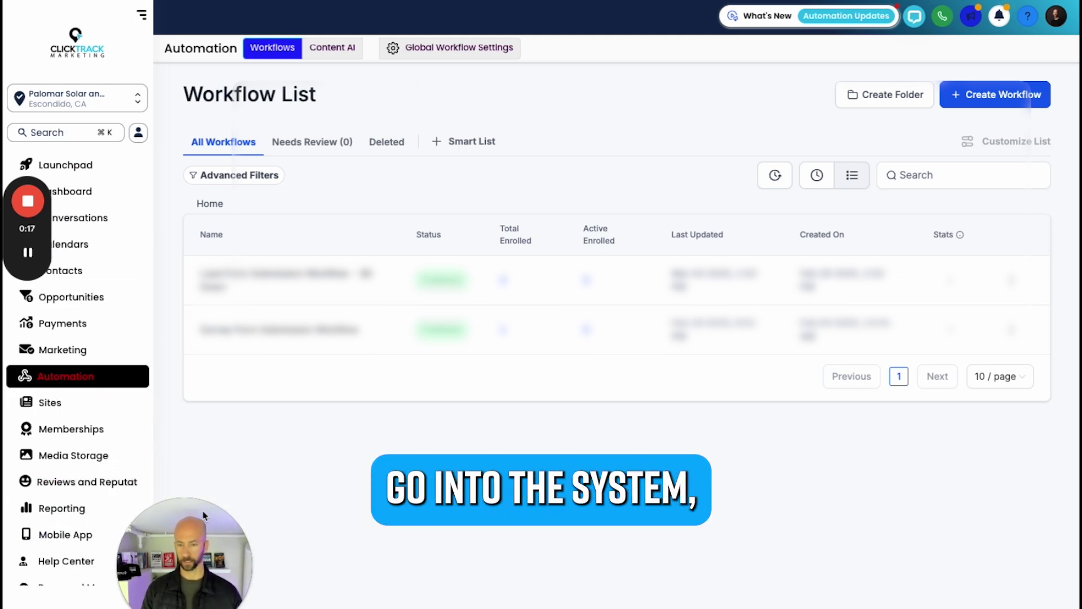
Verify the A2P 10DLC compliant banner and Approved Trust Center statuses, then return to Manage Numbers.
scroll(49, 499, "down", 1)
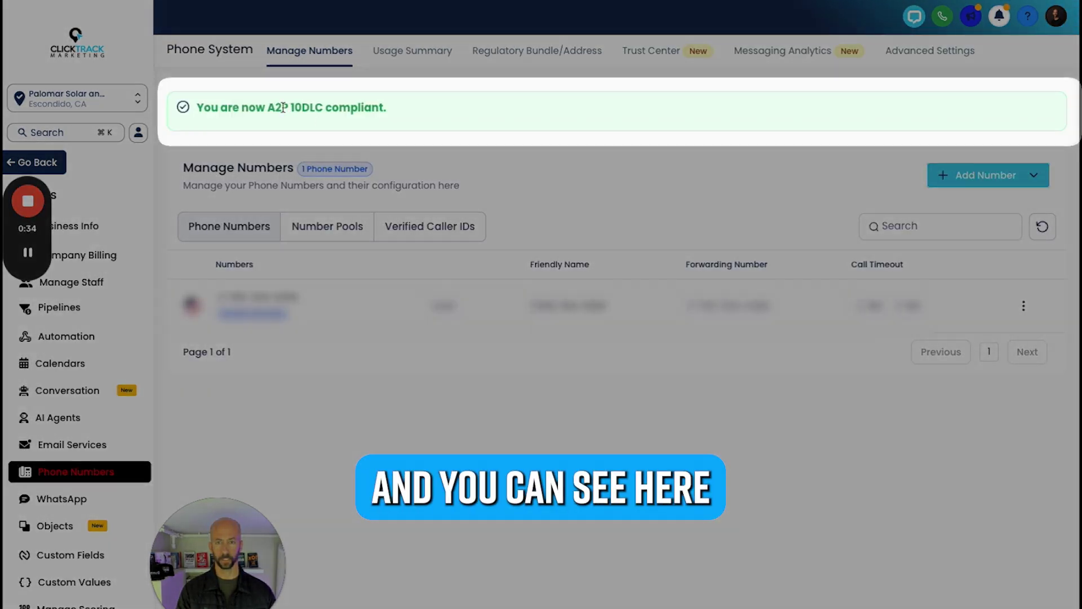
triple_click(289, 107)
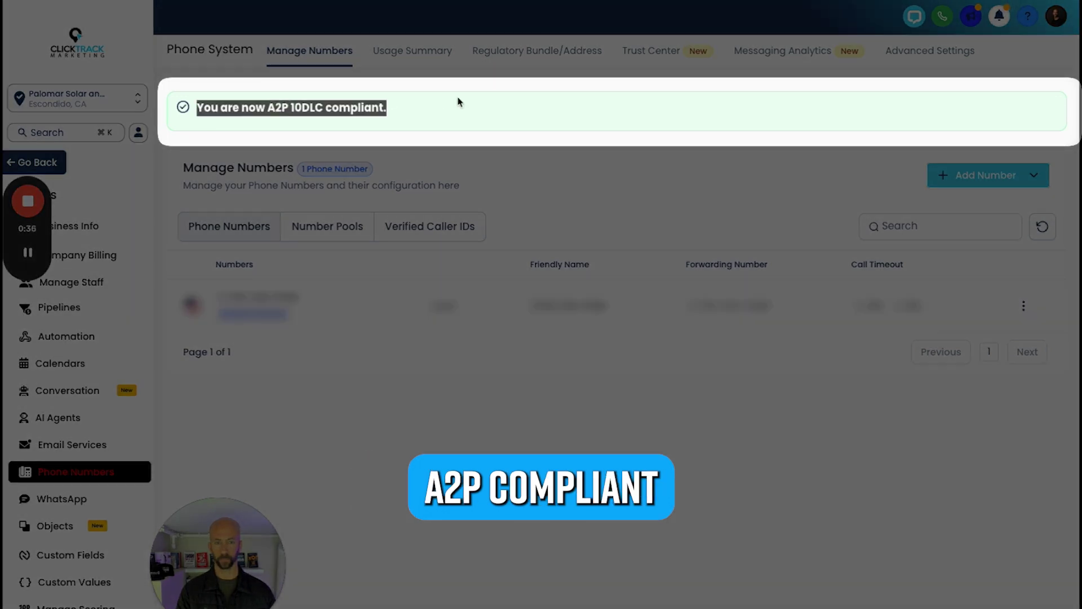
left_click(429, 375)
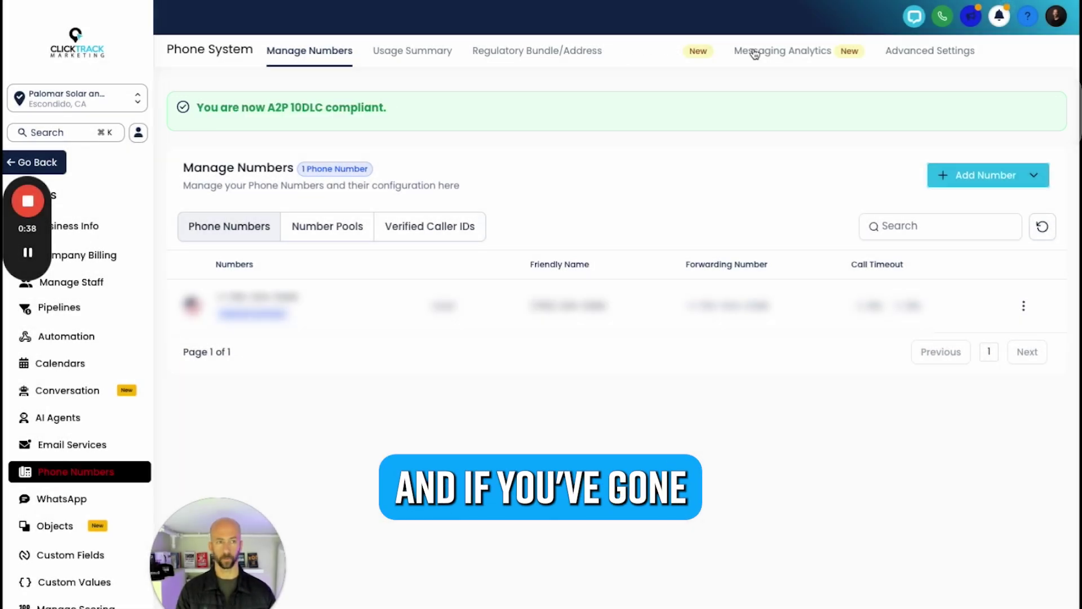
left_click(674, 53)
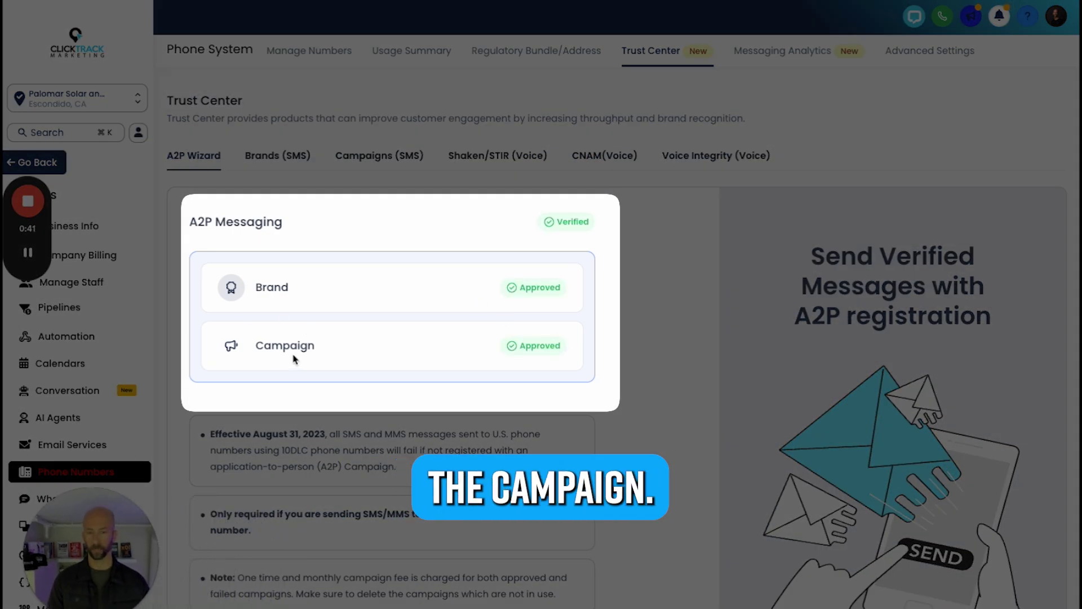
scroll(355, 308, "down", 2)
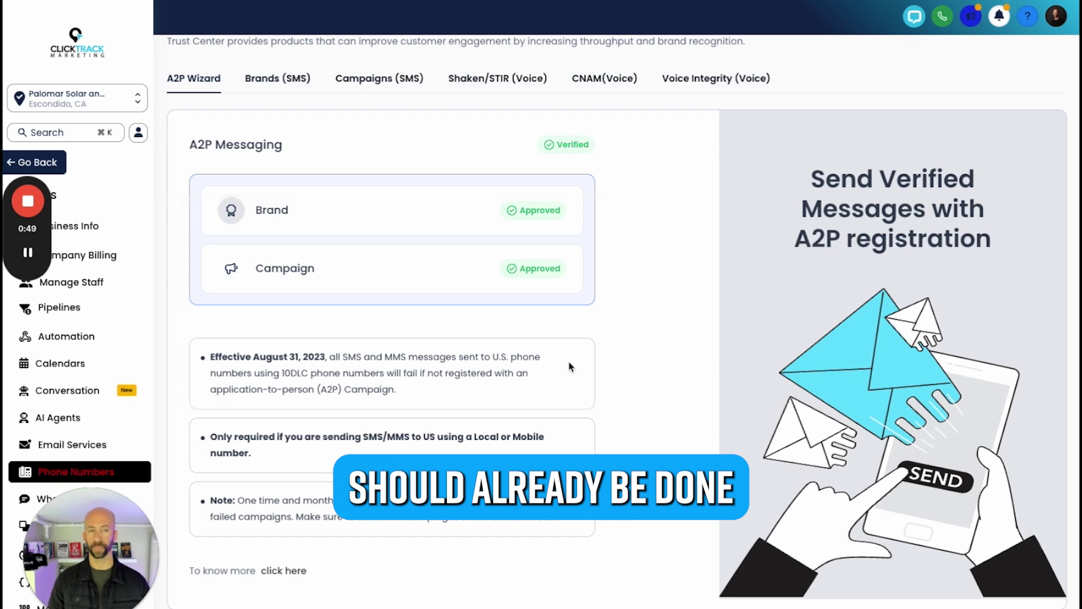
scroll(570, 366, "up", 2)
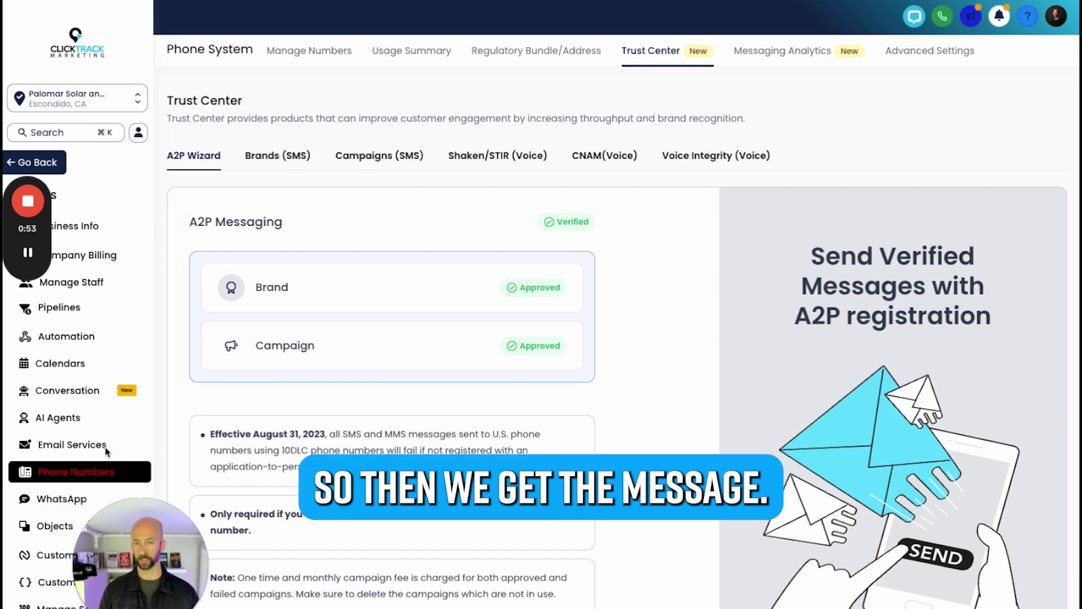
left_click(300, 50)
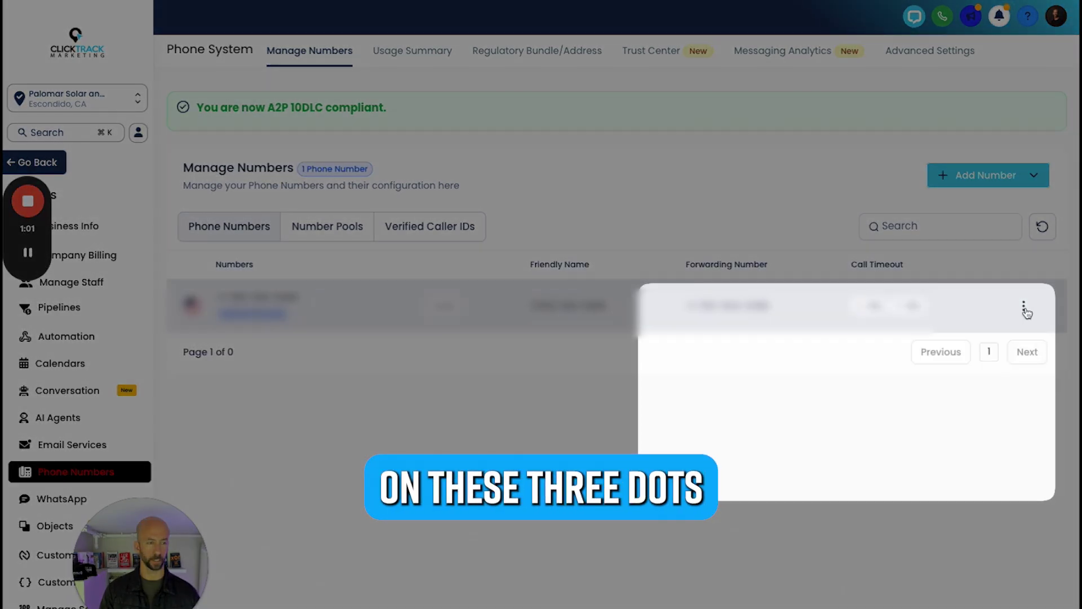
Link the phone number to the LOW_VOLUME A2P campaign from its actions menu.
left_click(1024, 306)
mouse_move(988, 376)
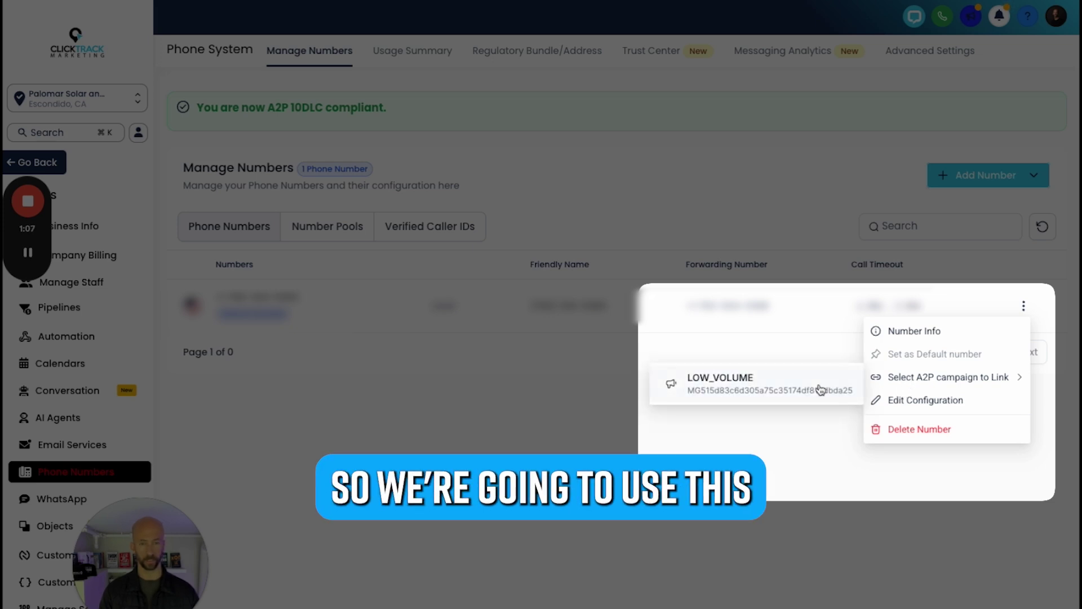
left_click(750, 389)
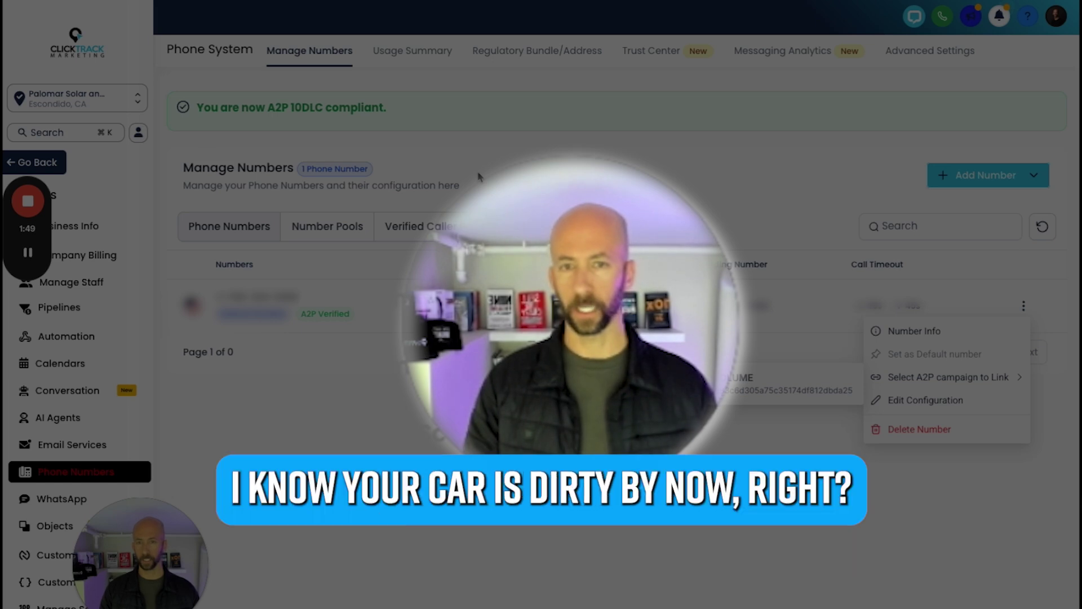
Close the phone number's actions menu on the Manage Numbers page.
left_click(437, 451)
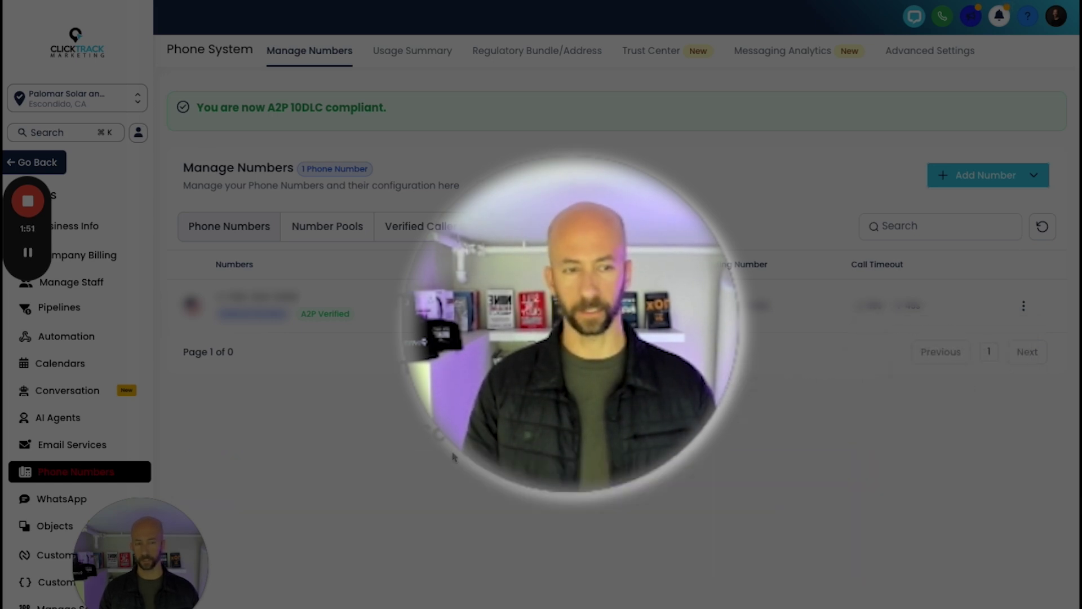